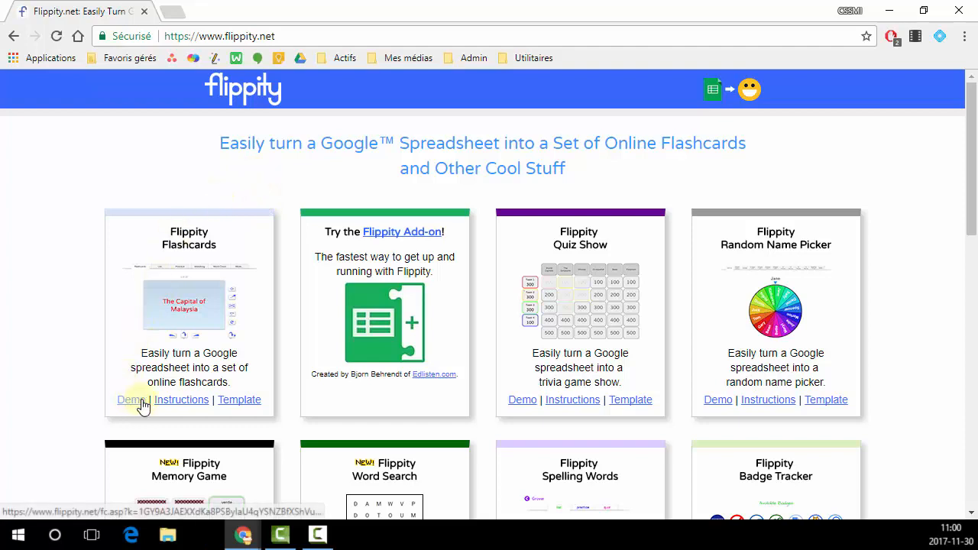
Make a personal copy of the Flippity Flashcards template spreadsheet.
left_click(242, 401)
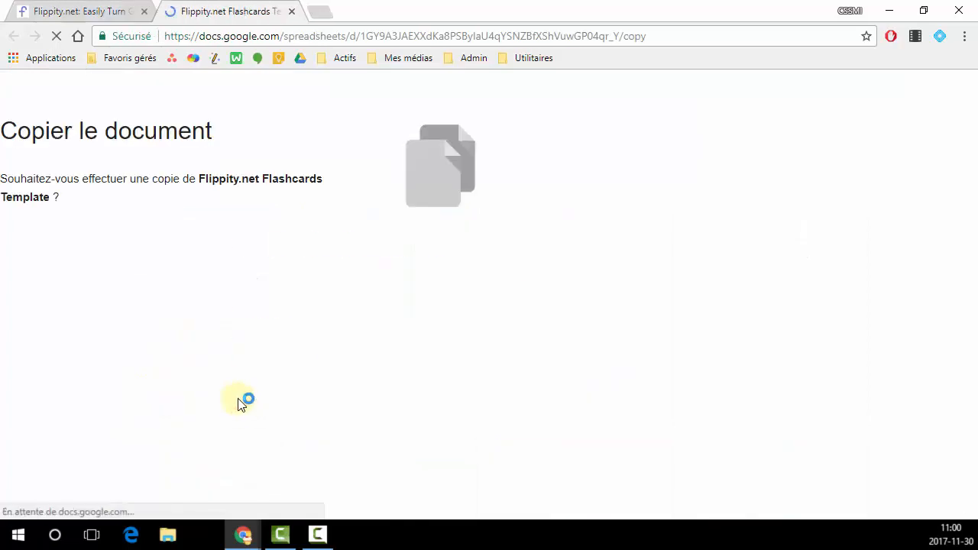
left_click(283, 358)
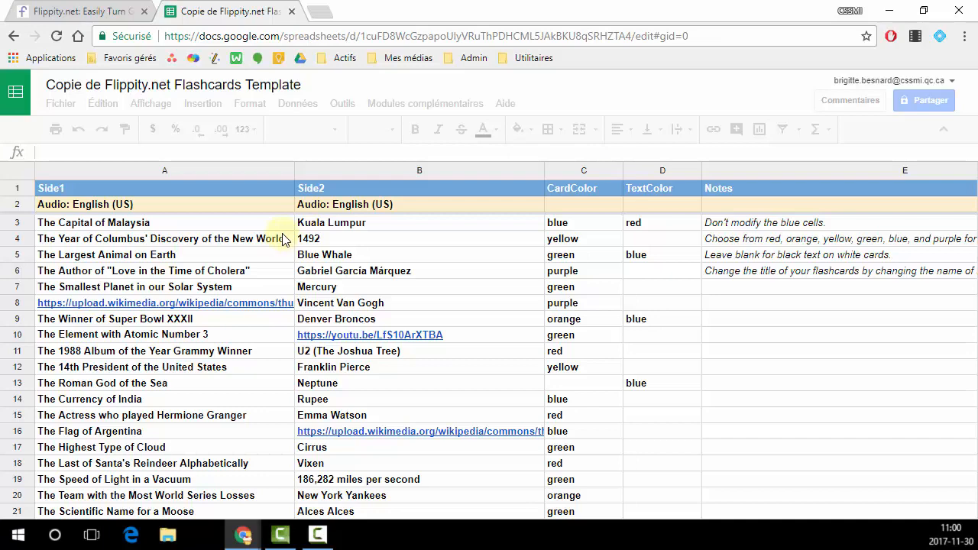
Set the audio language of both Side1 and Side2 to French in row 2.
scroll(280, 241, "down", 1)
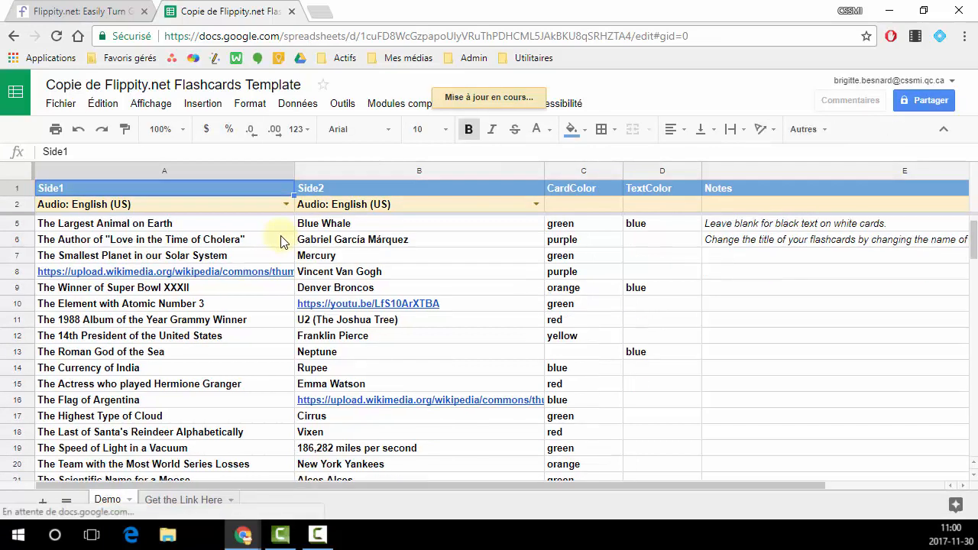
scroll(280, 241, "down", 5)
scroll(283, 244, "up", 6)
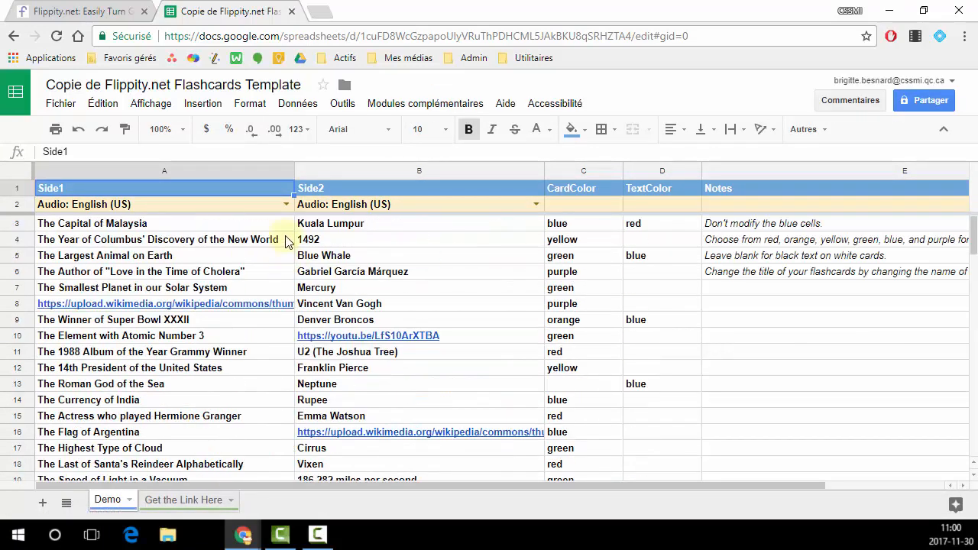
left_click(286, 204)
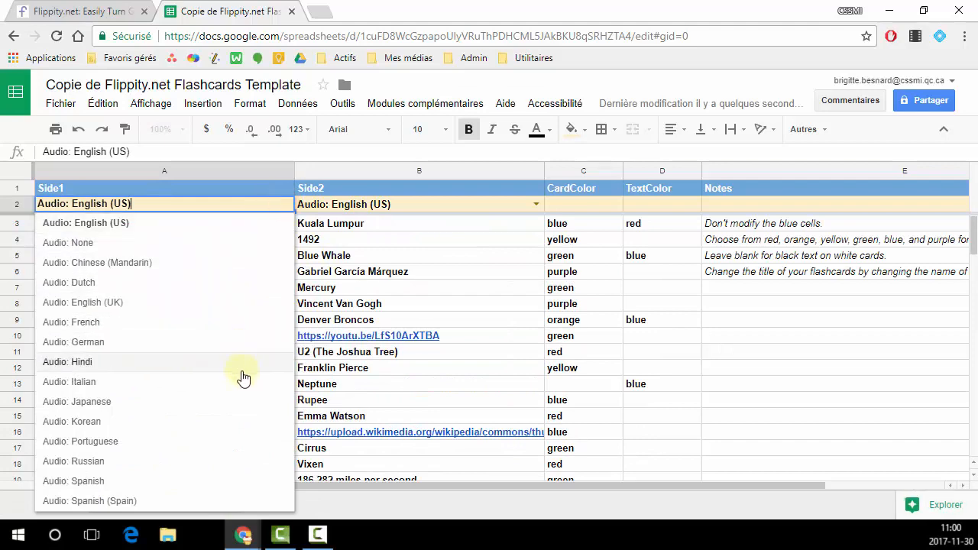
left_click(243, 322)
left_click(536, 204)
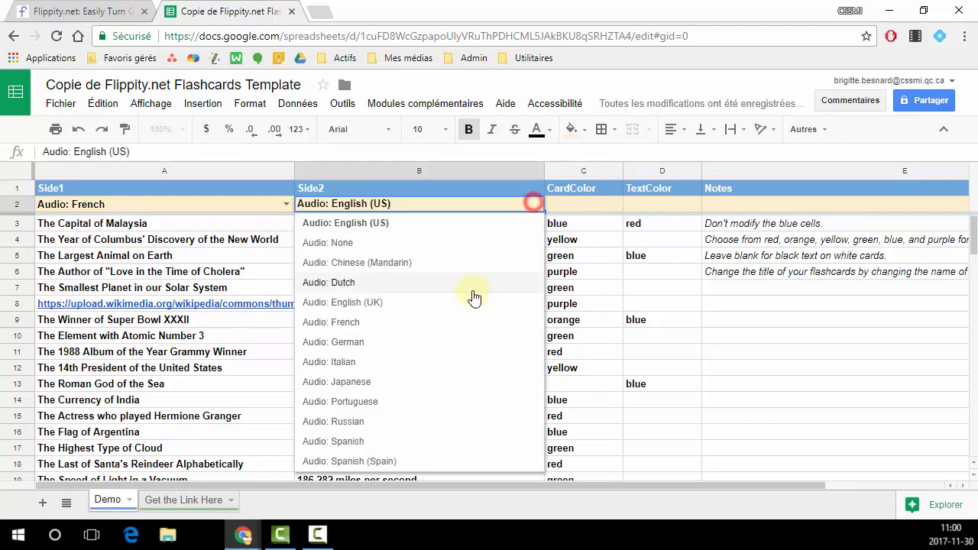
left_click(450, 320)
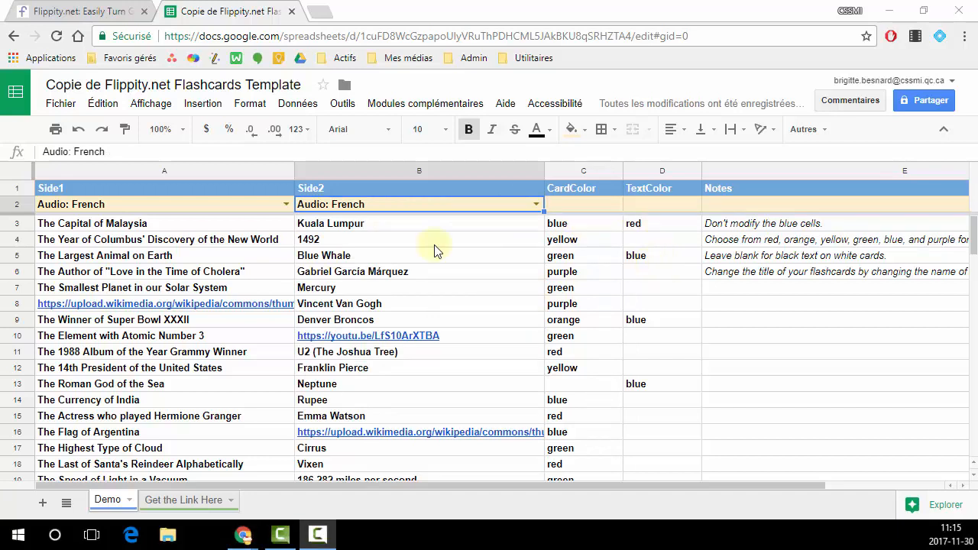
Clear the sample card contents from A3 through D29, keeping the header rows and the notes.
left_click(162, 226)
scroll(612, 351, "down", 2)
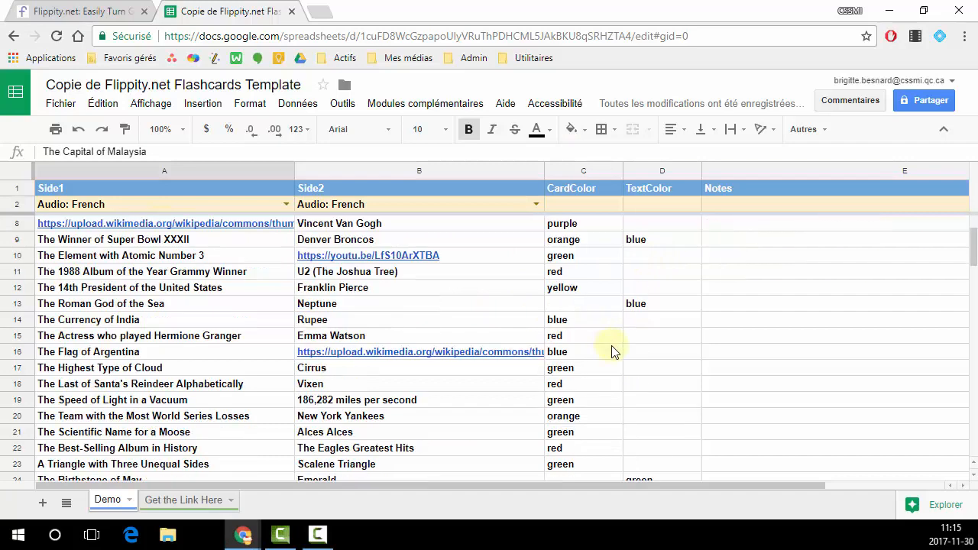
scroll(611, 351, "down", 3)
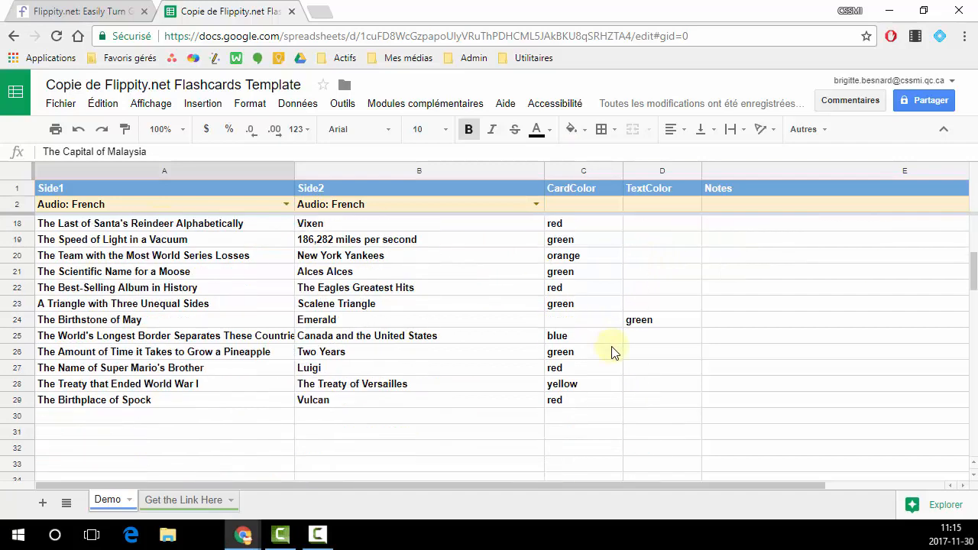
left_click(662, 405, "shift")
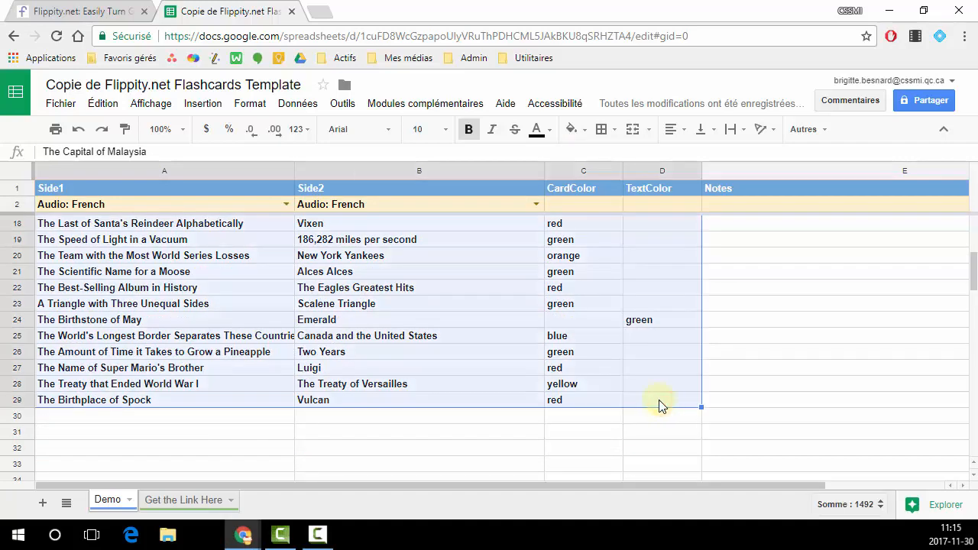
key("Delete")
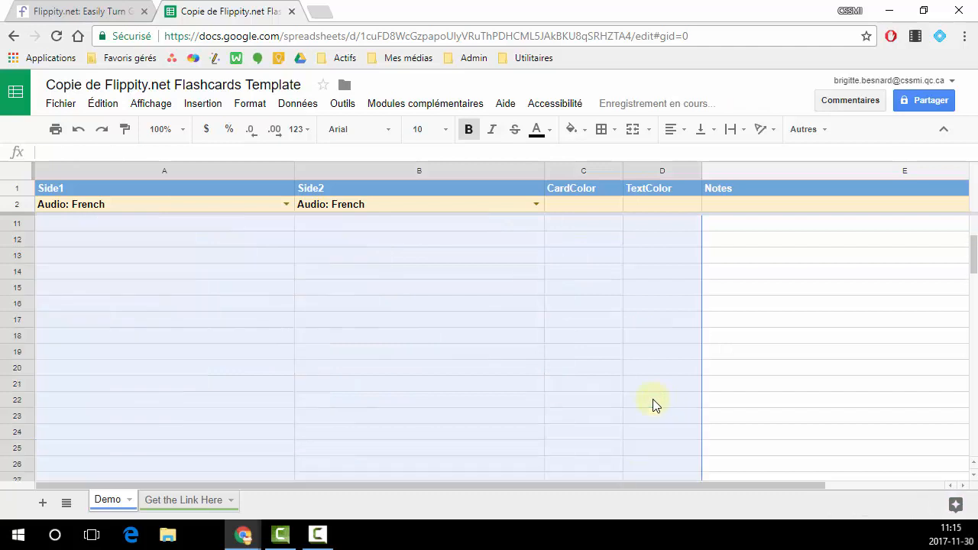
Fill A3:B8 with the shortcuts Ctrl+D, Ctrl+C, Ctrl+V, Ctrl+T, Ctrl+Maj+T and Ctrl+X and their French meanings, and narrow column A.
scroll(650, 402, "up", 5)
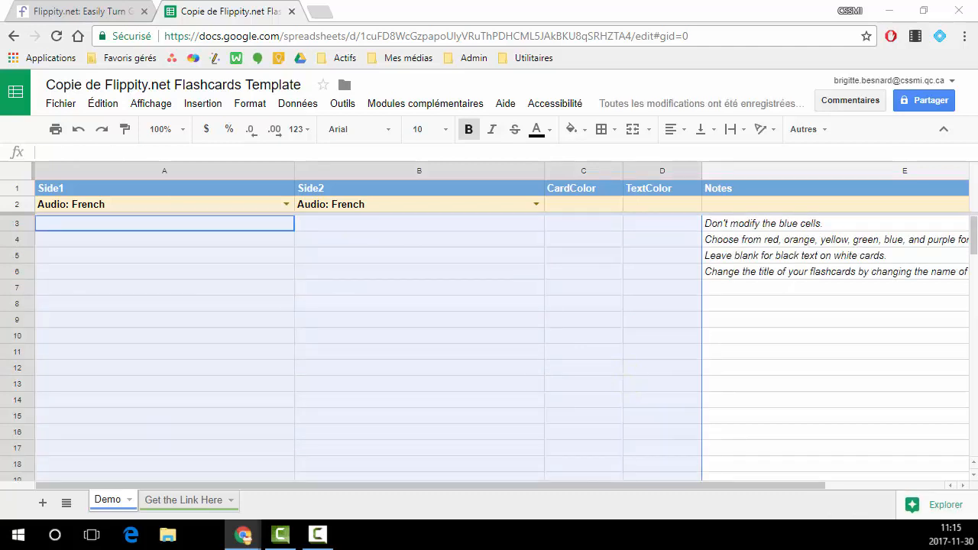
left_click(57, 220)
type("Ctrl+D\tDupliquer une forme Ctrl+C\tCopier Ctrl+V\tColler ce qui a été copié Ctrl+T\tOuvrir un nouvel onglet Ctrl+Maj+T\tRéouvrir un onglet fermé Ctrl+X\tCouper en copiant")
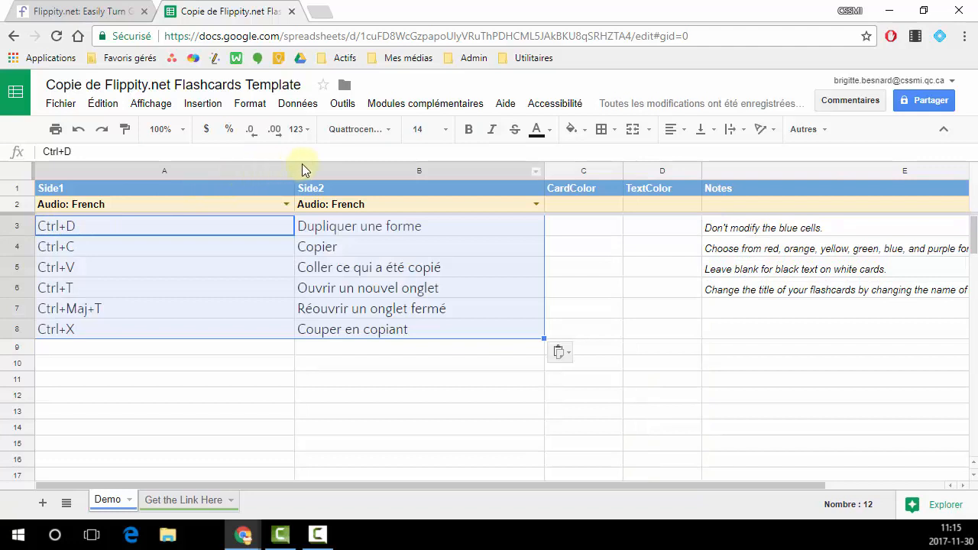
left_click_drag(294, 169, 192, 169)
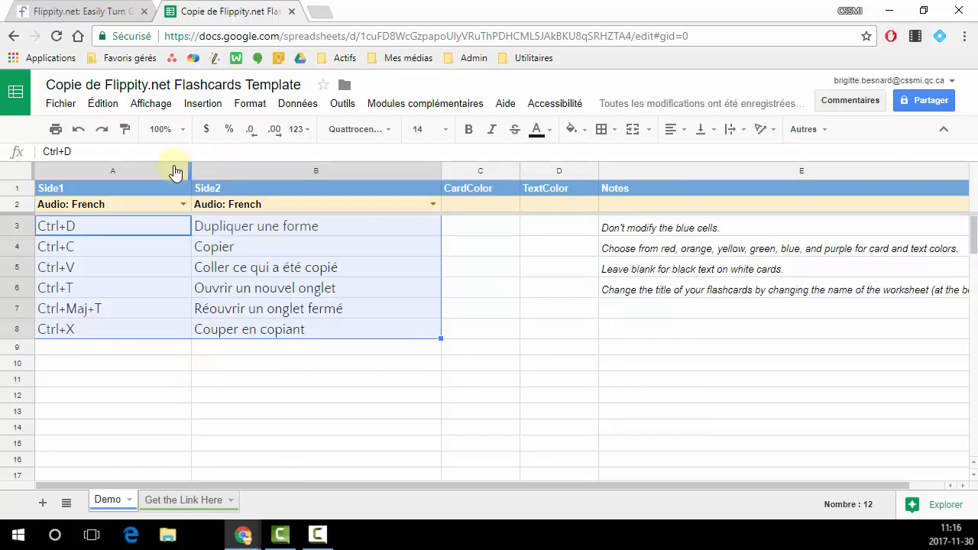
Publish the entire document to the web as a web page and close the publishing dialog.
left_click(64, 105)
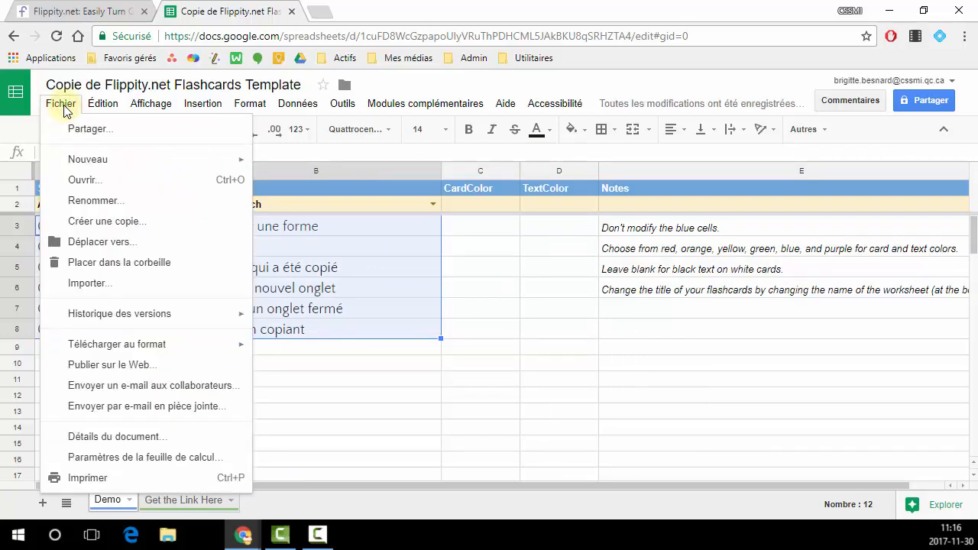
left_click(158, 366)
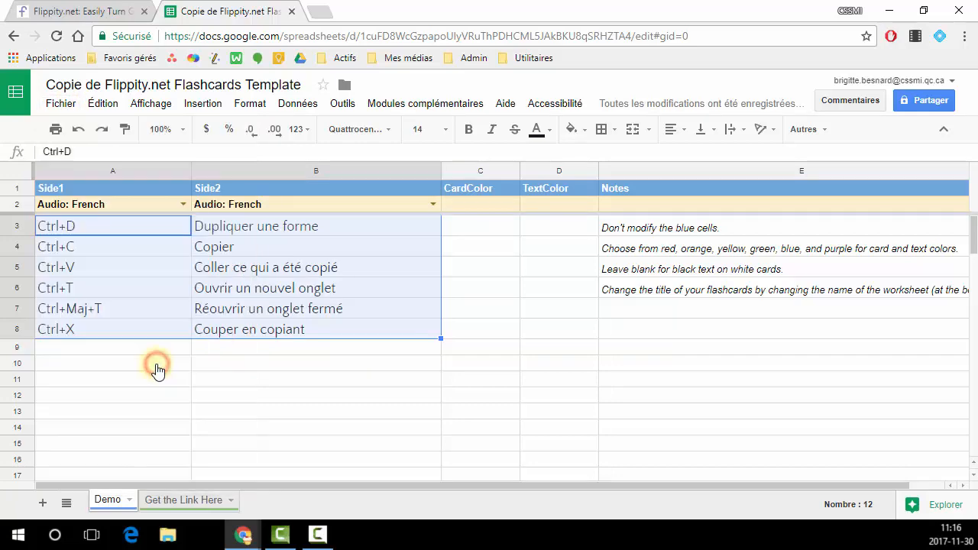
left_click(331, 349)
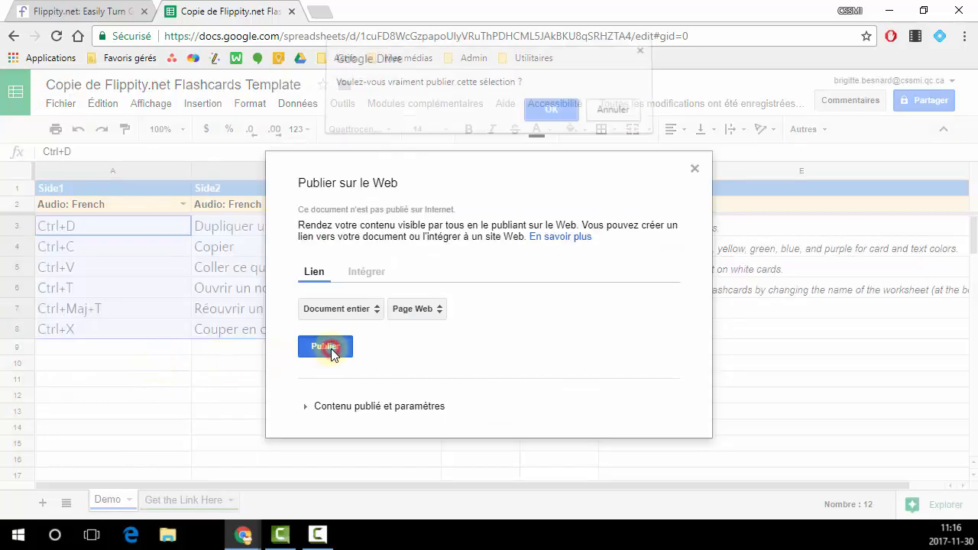
left_click(553, 118)
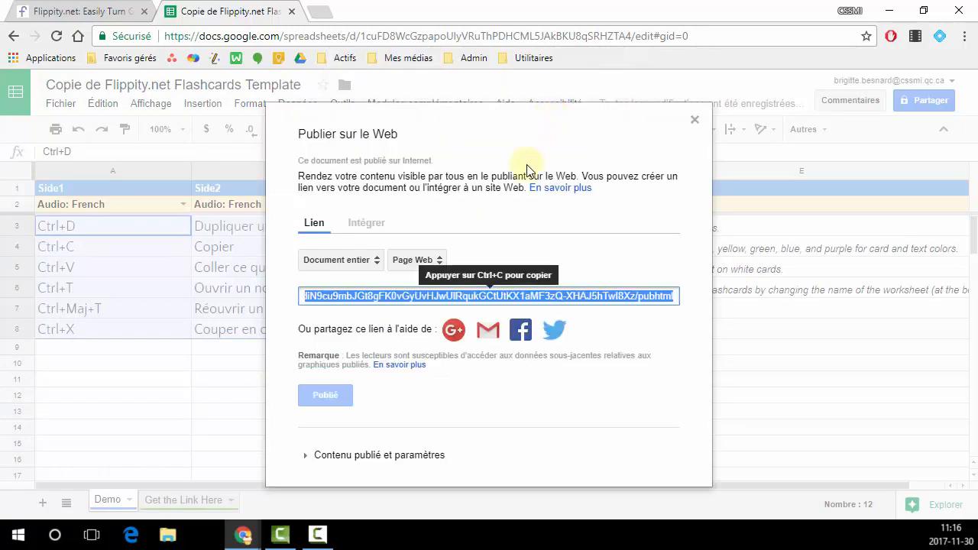
left_click(694, 121)
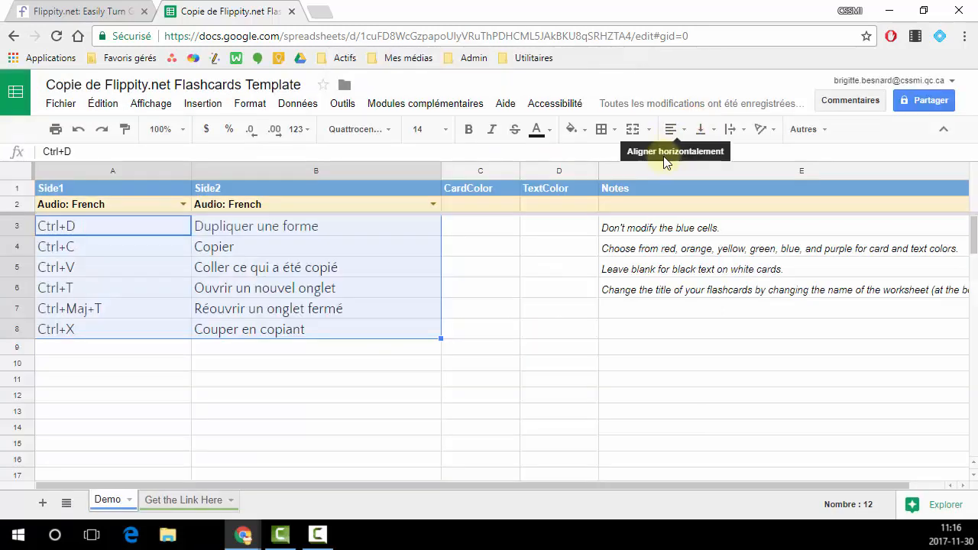
Enter blue as the CardColor in C3 and copy it down through C8.
left_click(477, 234)
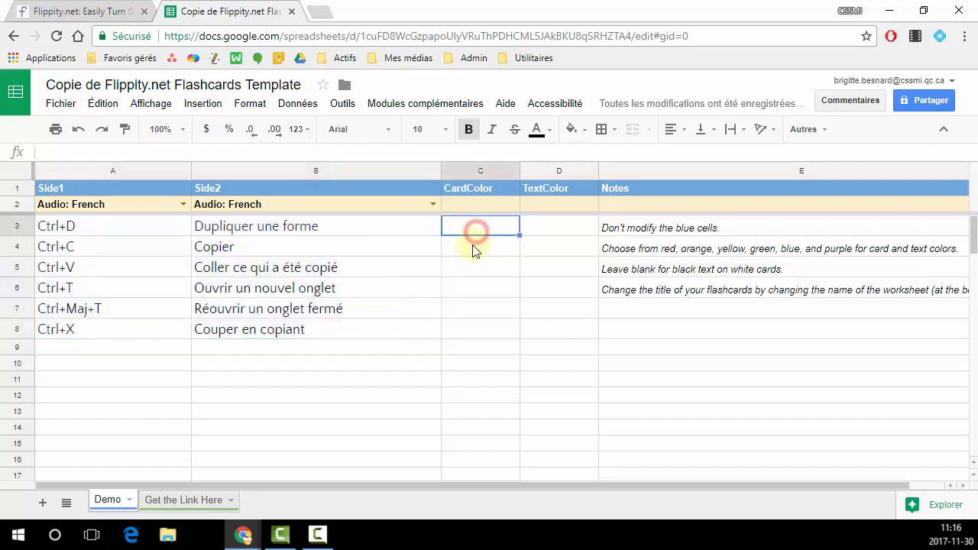
type("blue")
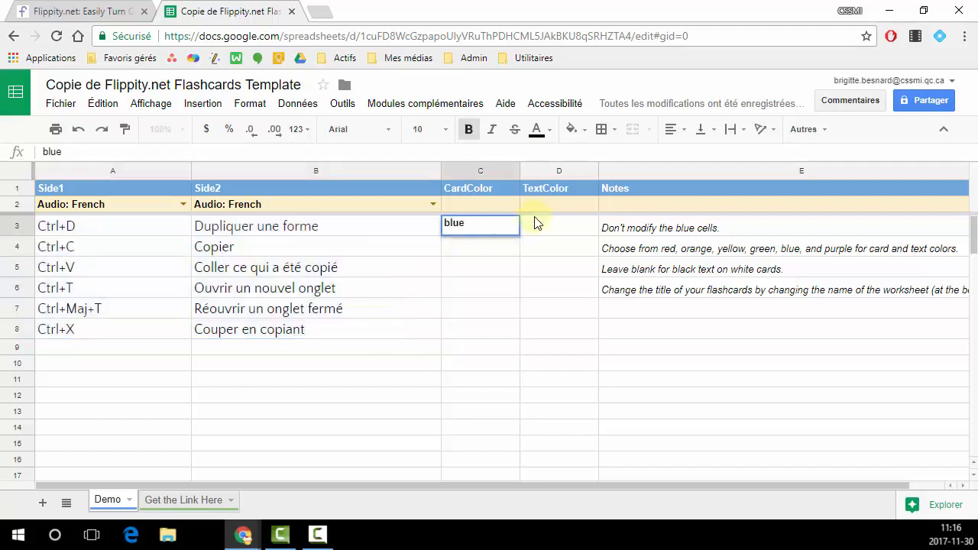
key("Return")
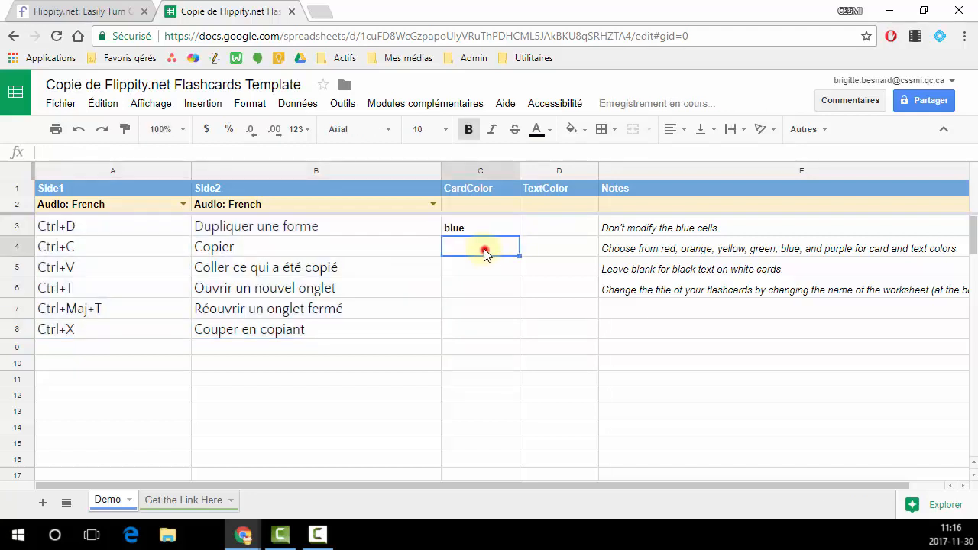
left_click(473, 232)
key("ctrl+c")
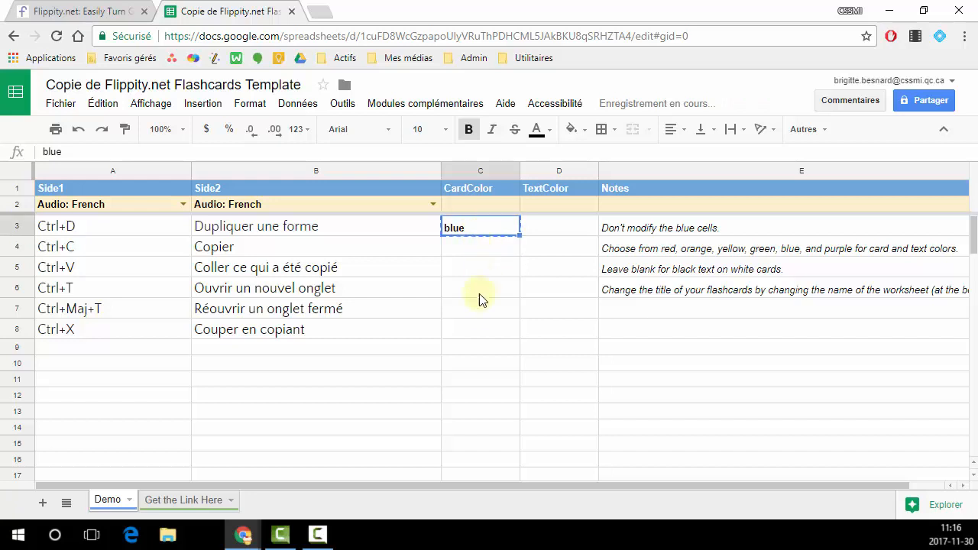
left_click(475, 336, "shift")
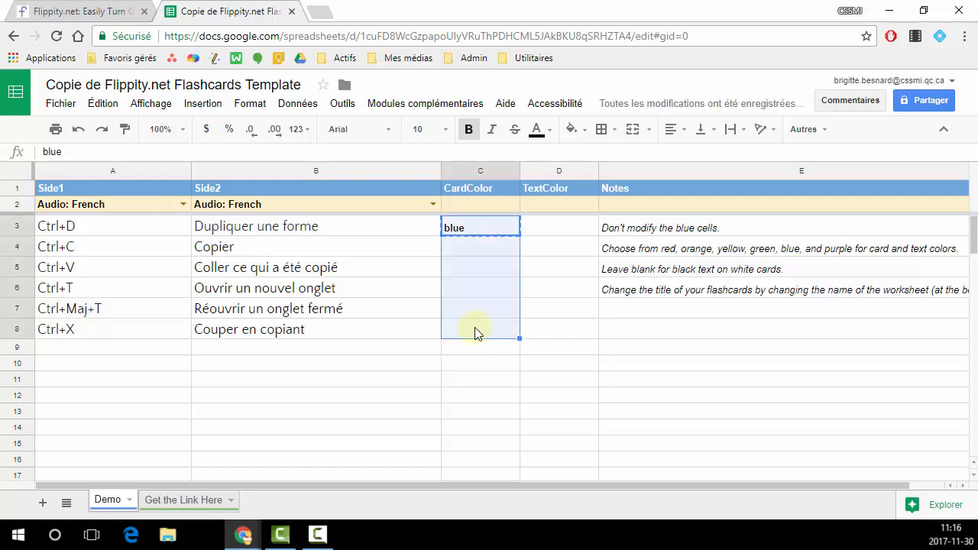
key("ctrl+v")
left_click(482, 350)
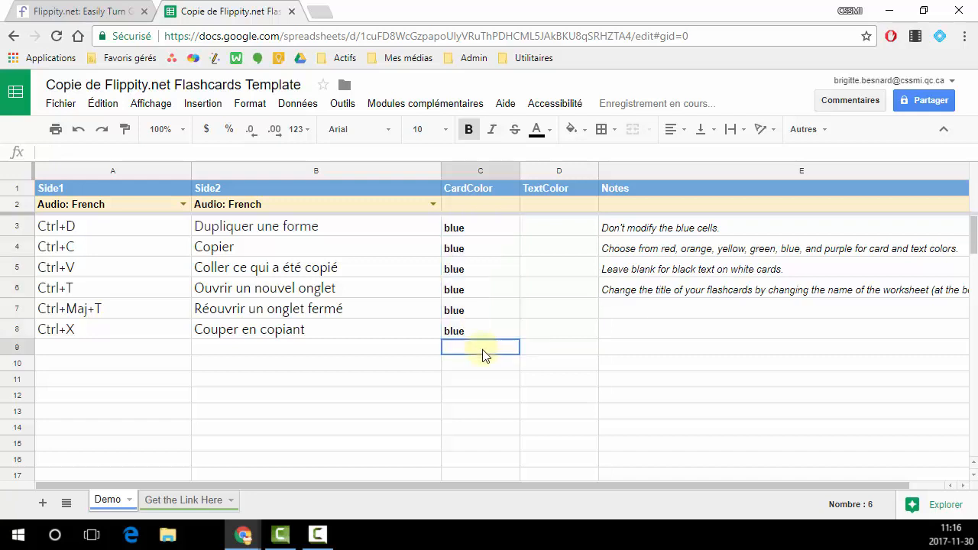
Open the flashcards link from the Get the Link Here sheet and flip through the cards up to Ctrl+X.
left_click(181, 502)
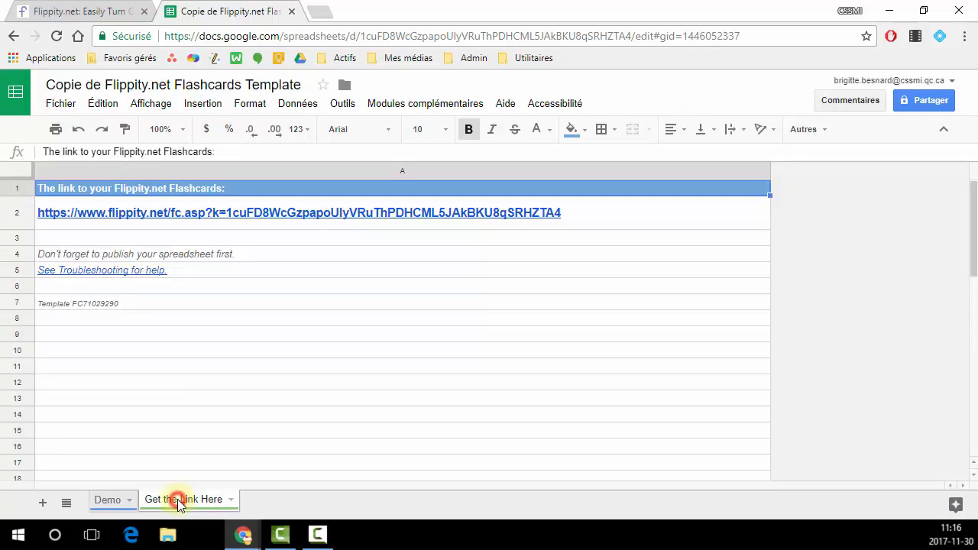
mouse_move(161, 220)
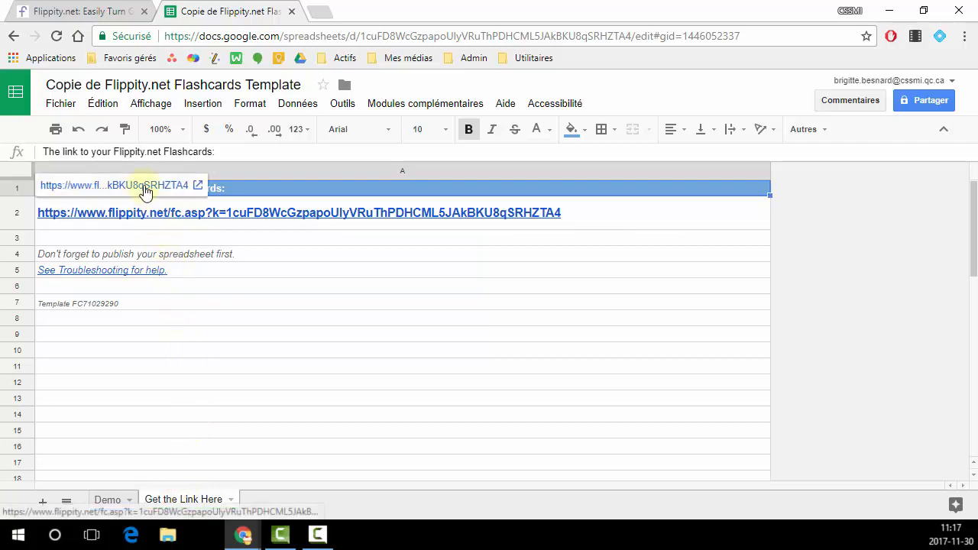
left_click(145, 187)
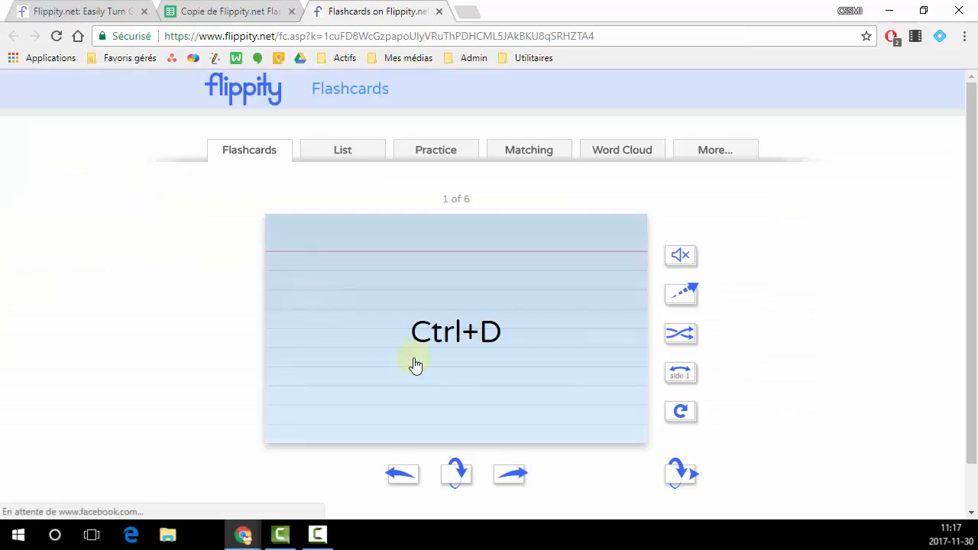
left_click(457, 474)
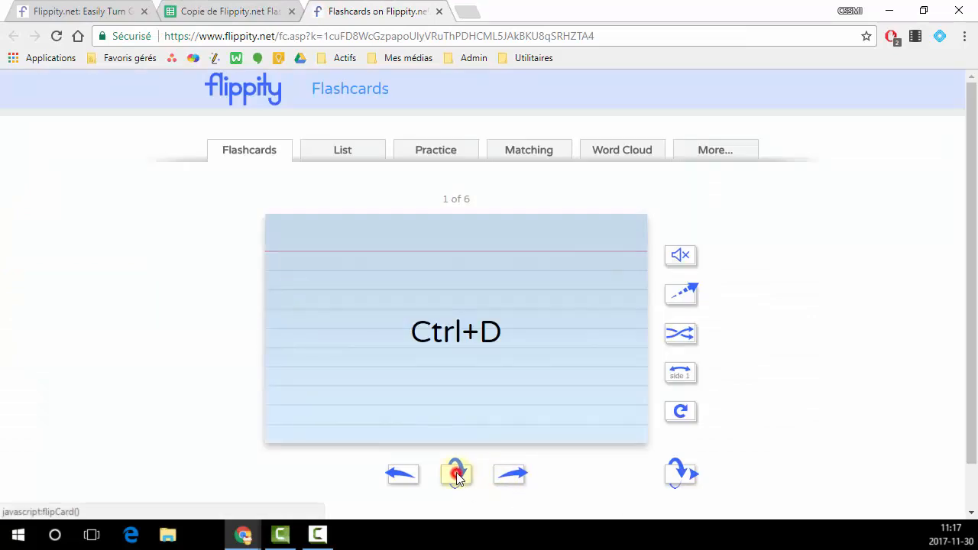
left_click(682, 480)
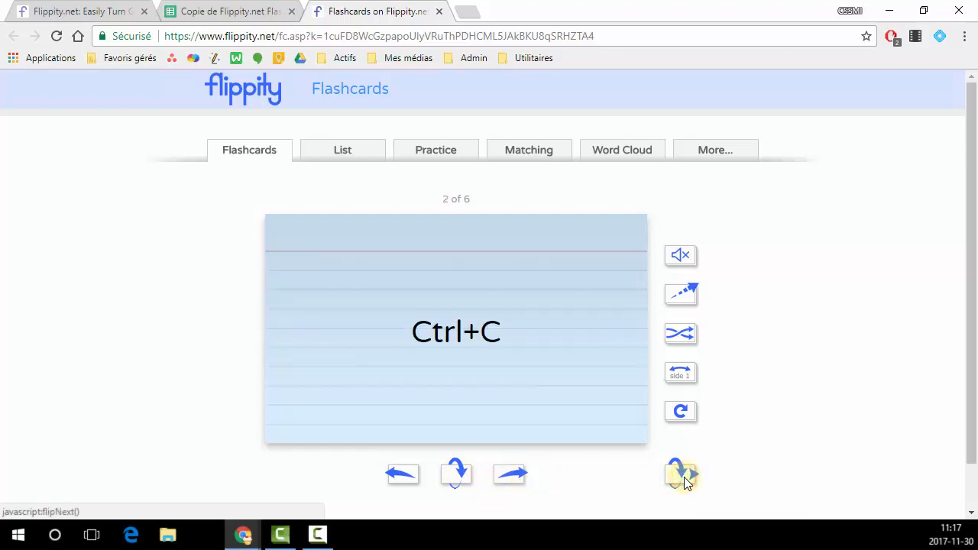
left_click(684, 479)
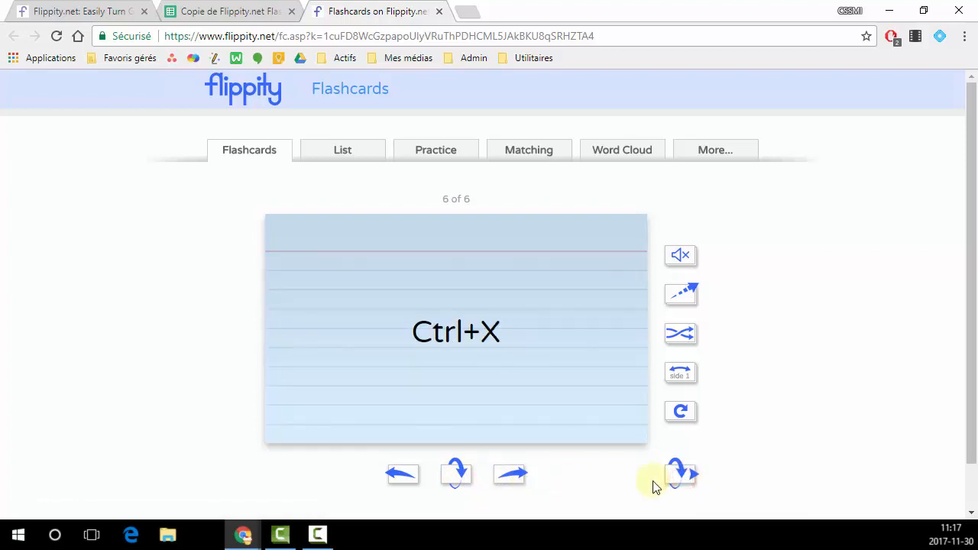
Return to the Demo sheet of the spreadsheet and paste the six additional shortcuts, Ctrl+A through Ctrl+Z, with their meanings into A9:B14.
left_click(218, 19)
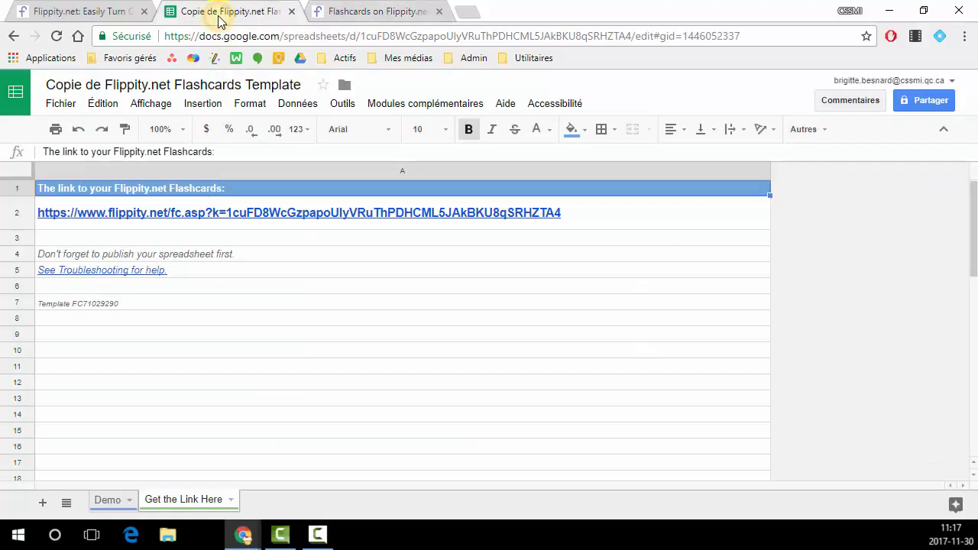
left_click(107, 502)
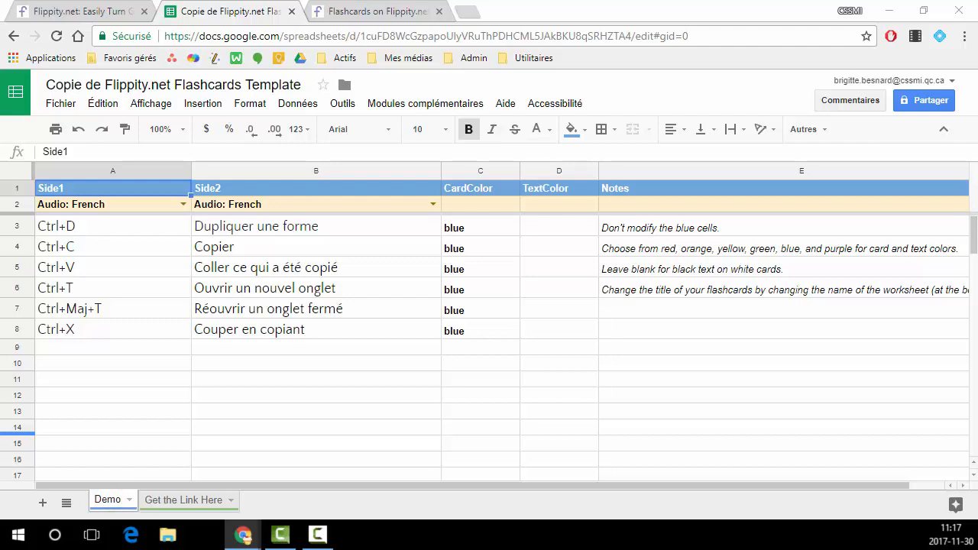
left_click(60, 344)
key("ctrl+v")
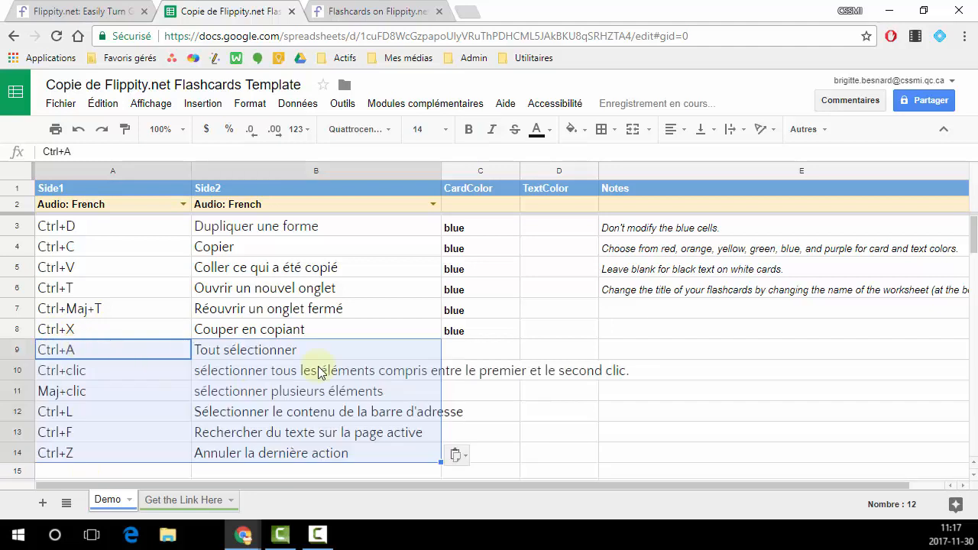
Enter yellow as the CardColor in C9 and copy it down through C14.
left_click(475, 351)
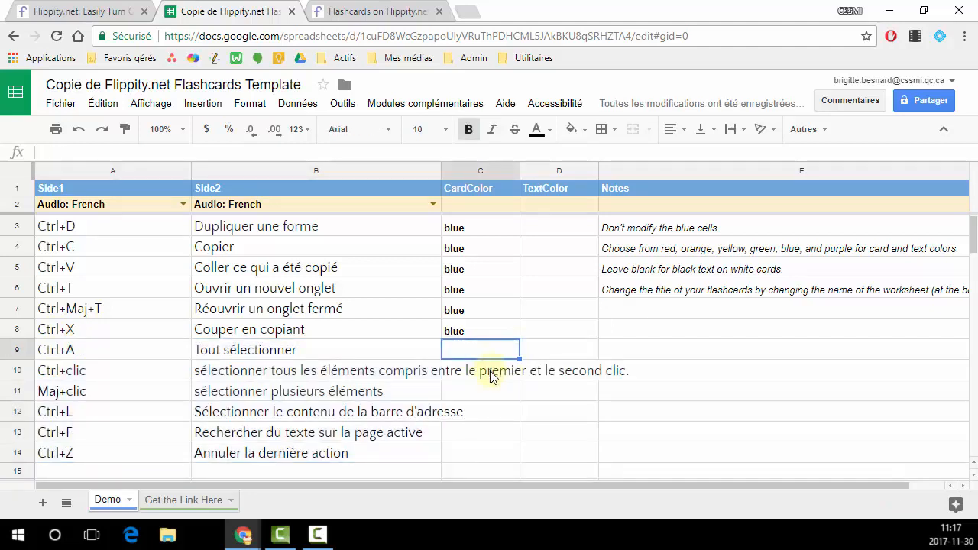
type("ye")
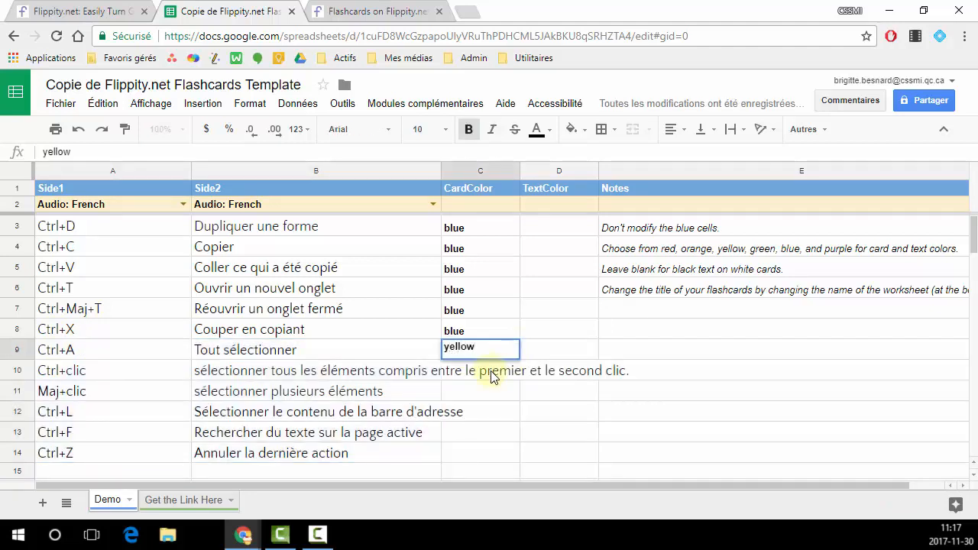
type("llow")
left_click(558, 350)
left_click(494, 351)
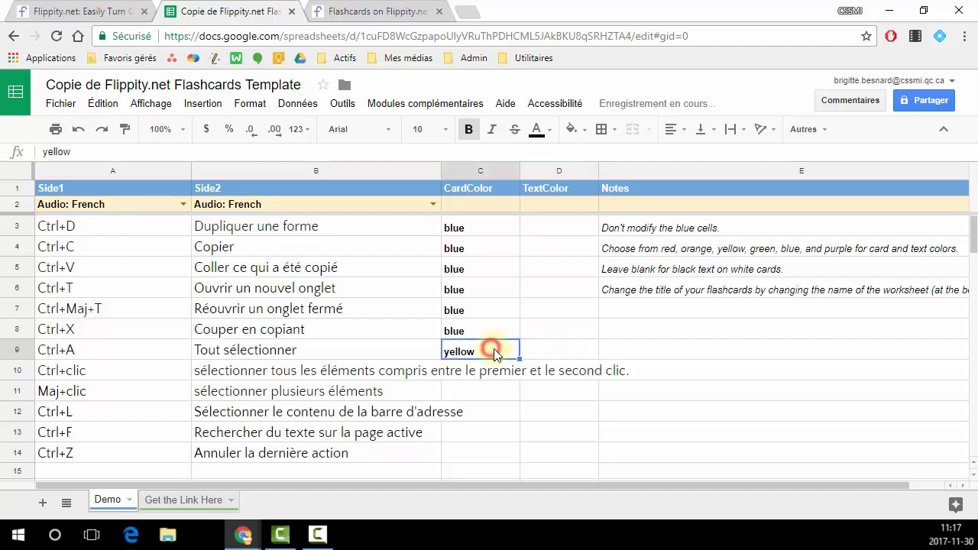
key("ctrl+c")
left_click(485, 457, "shift")
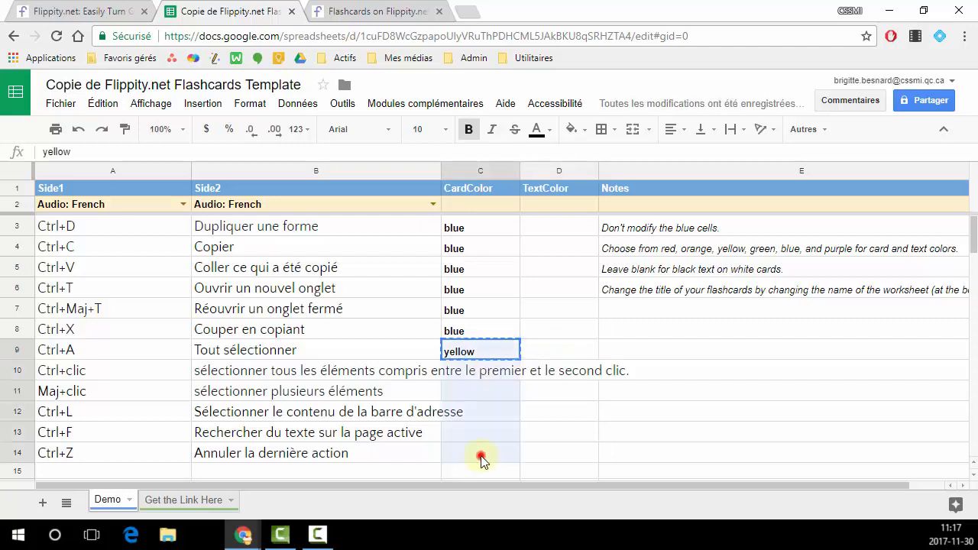
key("ctrl+v")
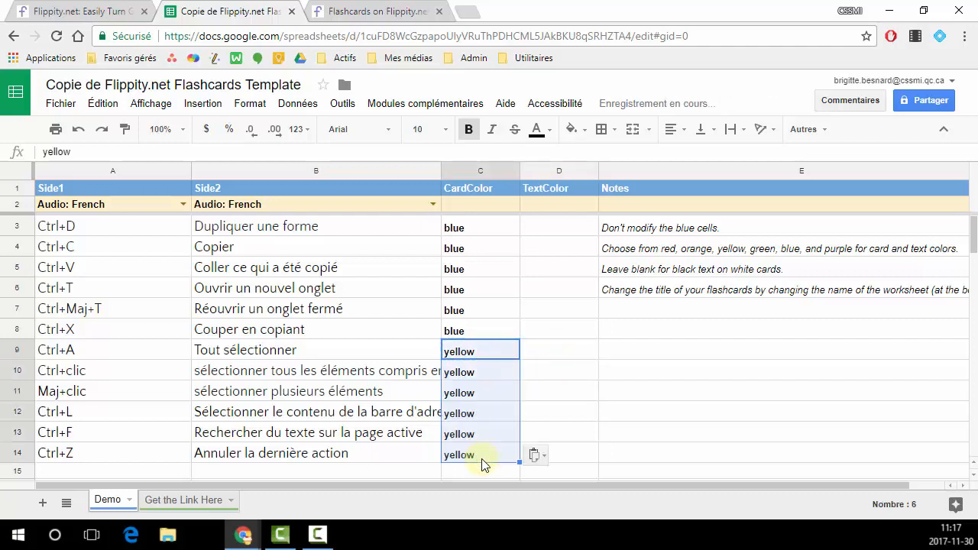
Open the flashcards link from the Get the Link Here sheet and page through the cards up to Ctrl+F.
left_click(184, 500)
left_click(198, 217)
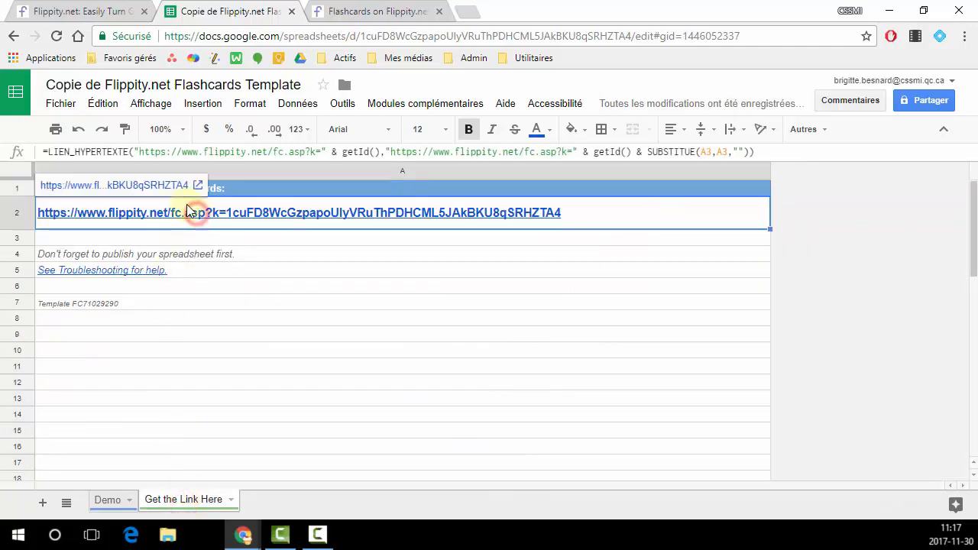
left_click(141, 188)
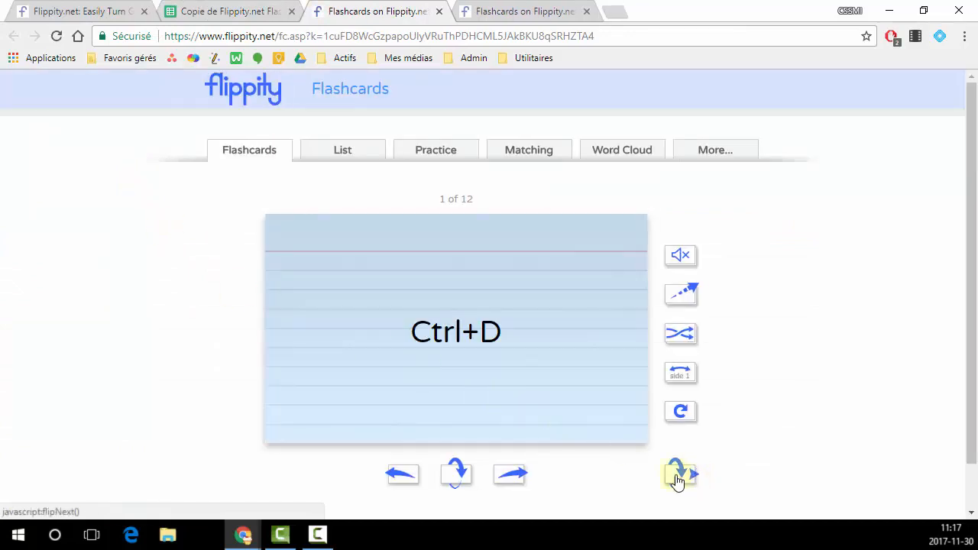
left_click(515, 474)
left_click(514, 473)
double_click(515, 474)
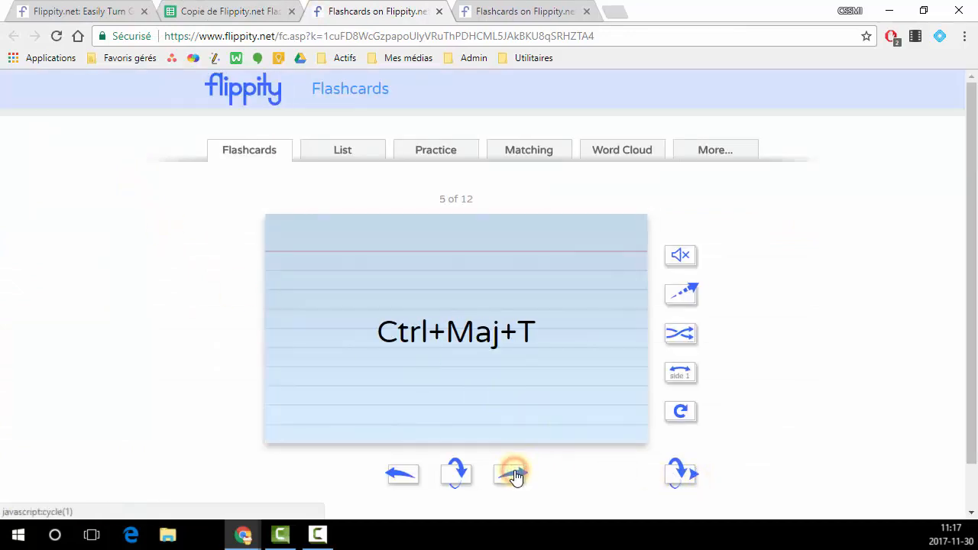
left_click(515, 474)
left_click(515, 473)
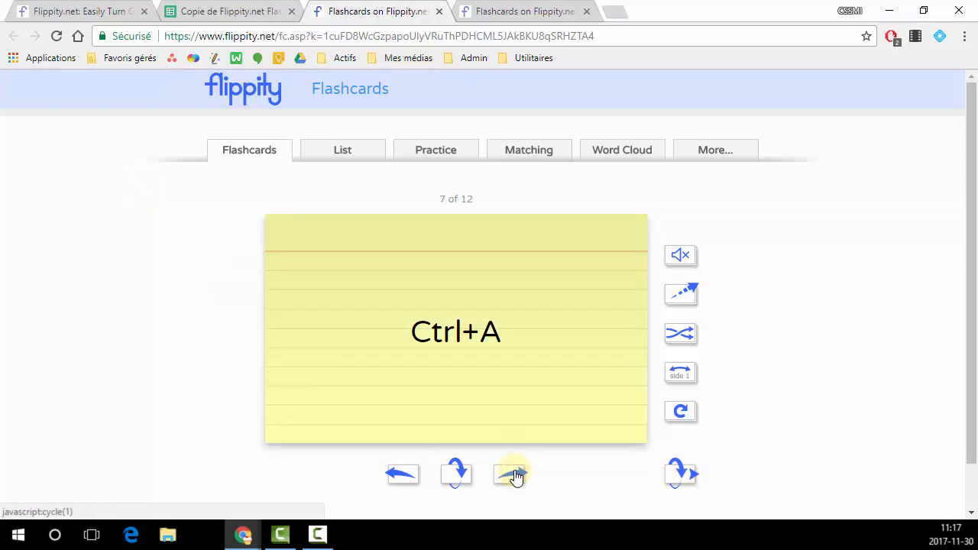
left_click(515, 474)
left_click(515, 474)
left_click(515, 473)
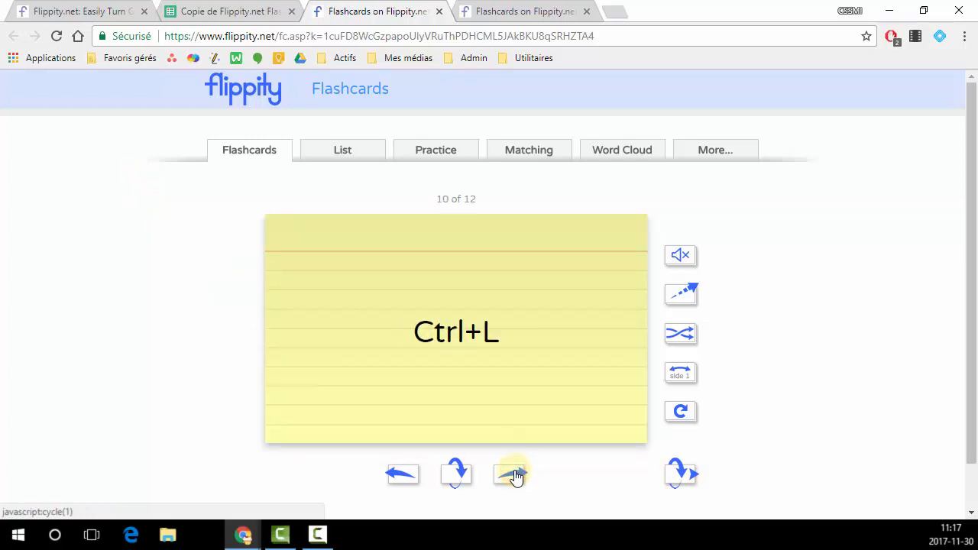
left_click(514, 473)
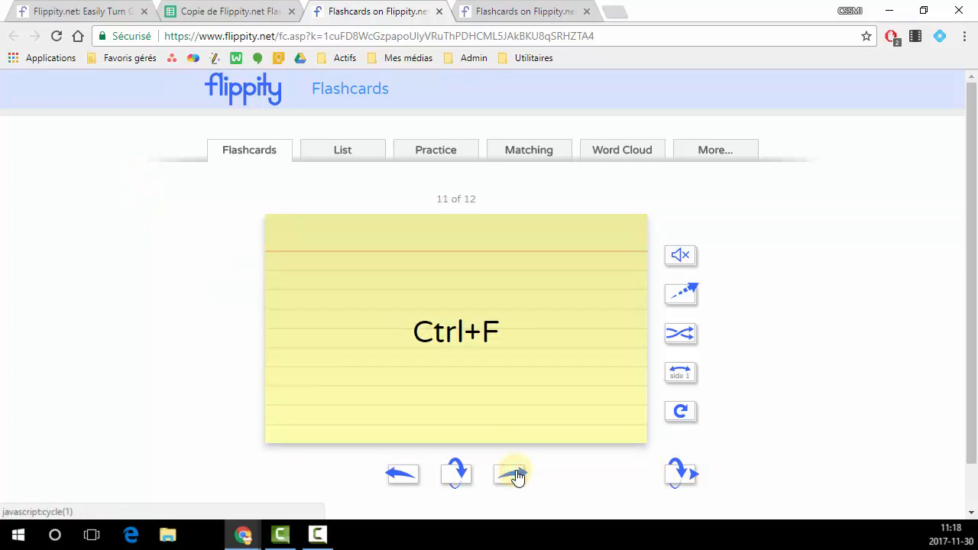
With the sound turned on, flip the Ctrl+F card and advance to Ctrl+Z, and mute the sound again.
left_click(683, 262)
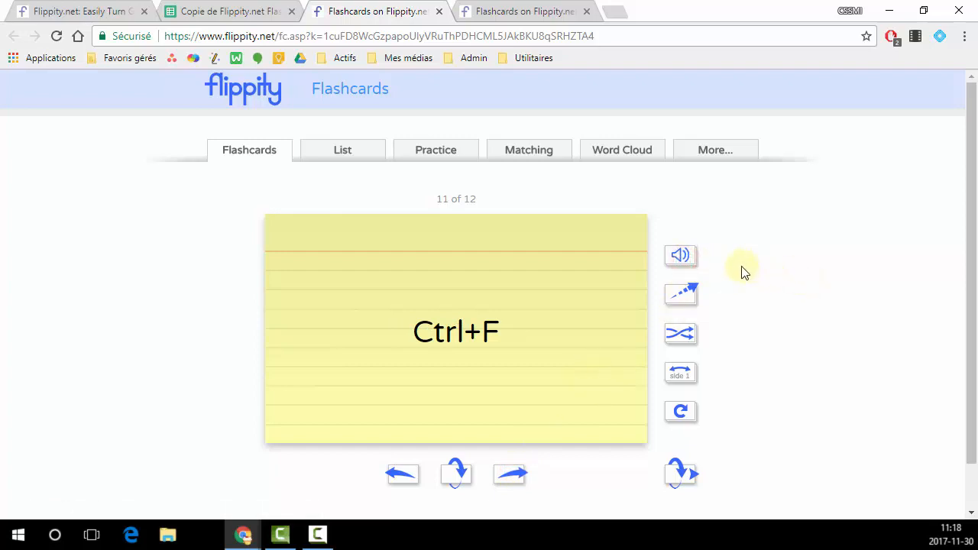
left_click(459, 487)
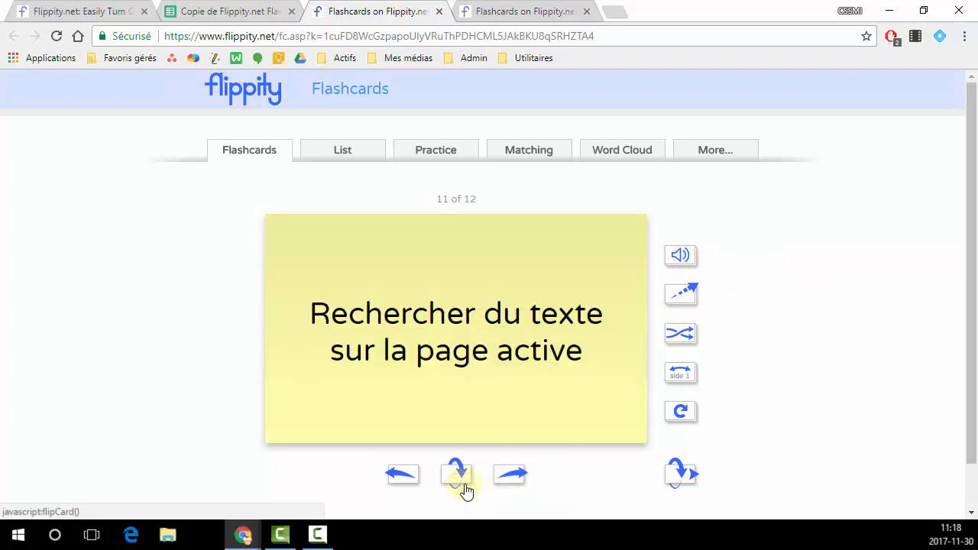
left_click(527, 475)
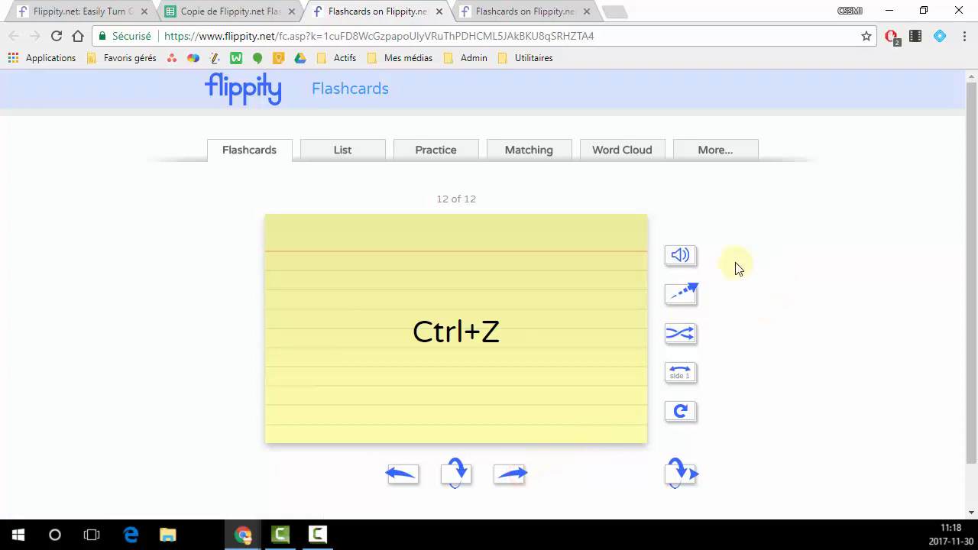
left_click(692, 263)
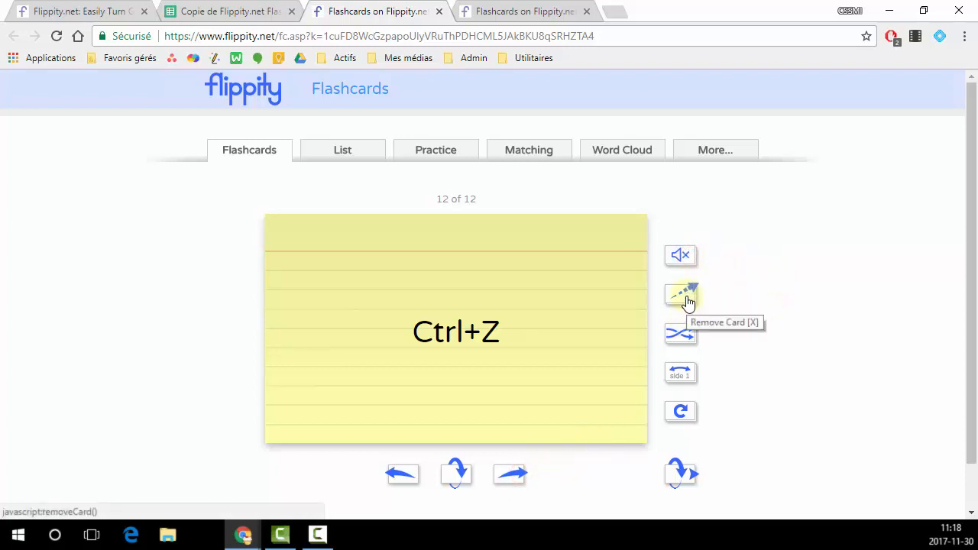
Remove the Ctrl+Z, Ctrl+D and Ctrl+C cards from the deck and shuffle the remaining cards.
left_click(687, 299)
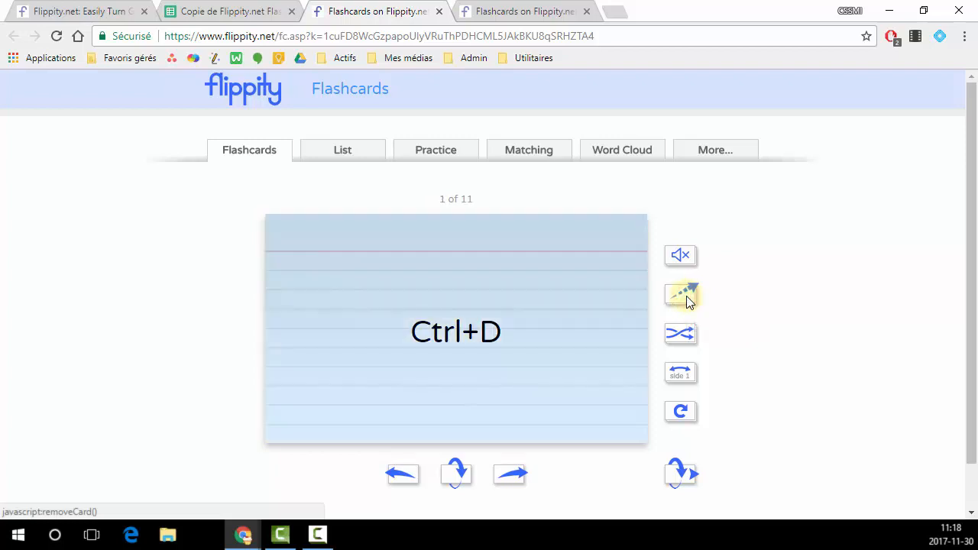
left_click(687, 300)
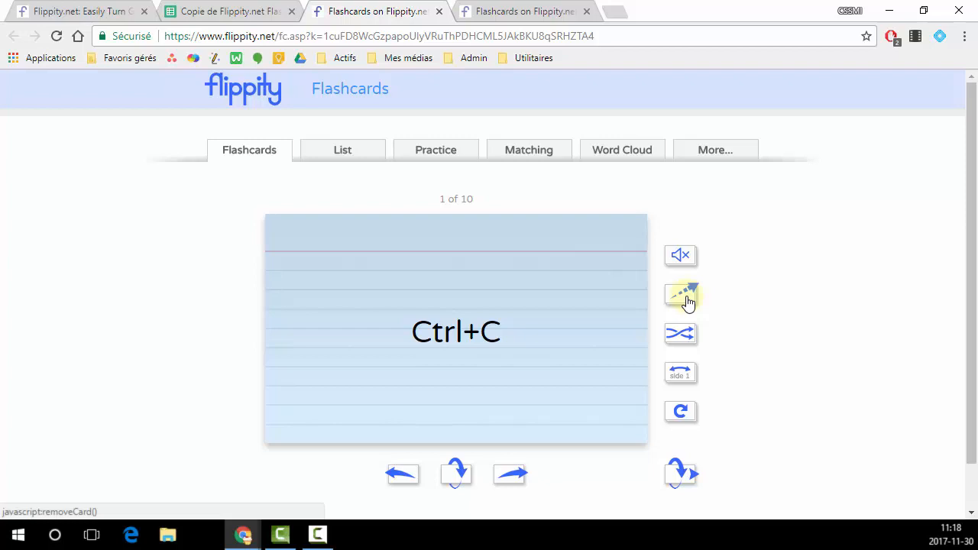
left_click(686, 300)
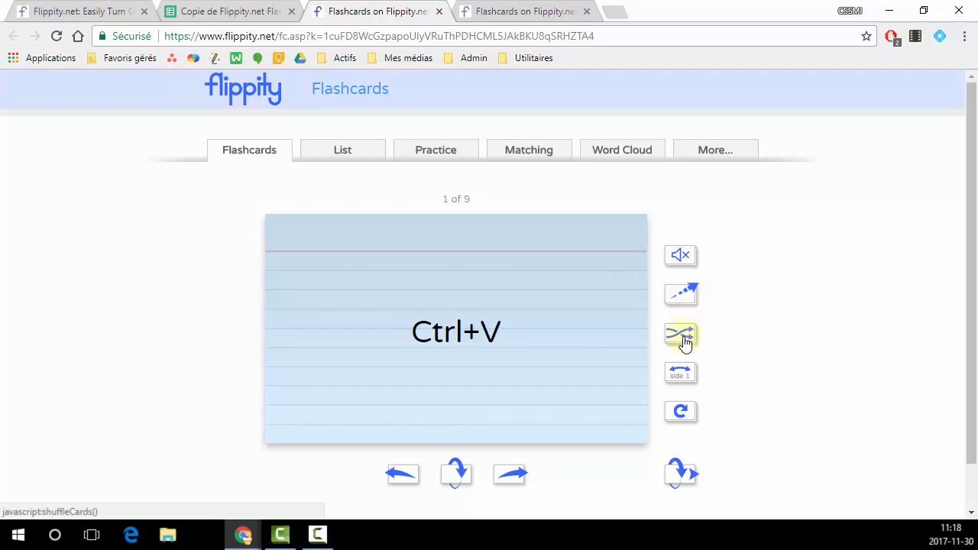
left_click(683, 339)
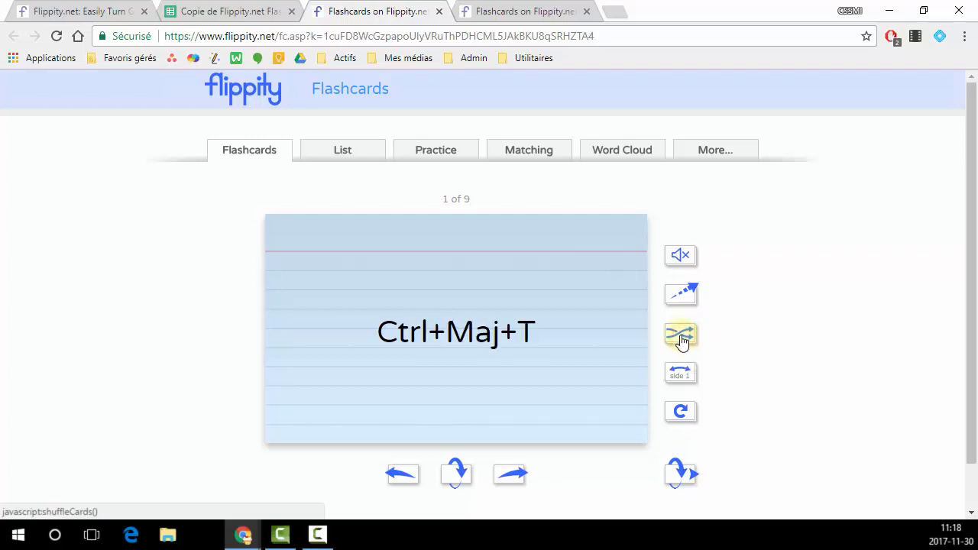
left_click(681, 338)
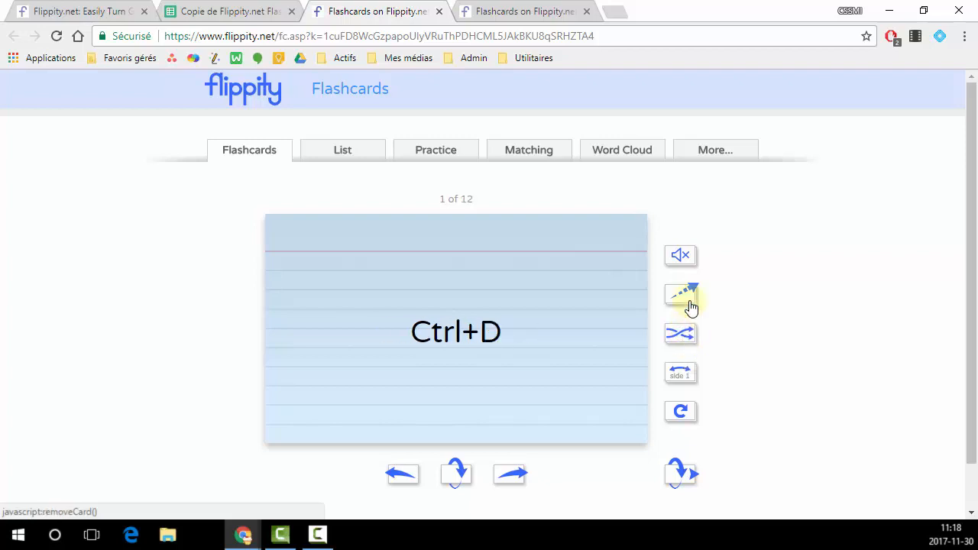
Show the flashcards as a list and look through both sides of the entries.
left_click(345, 156)
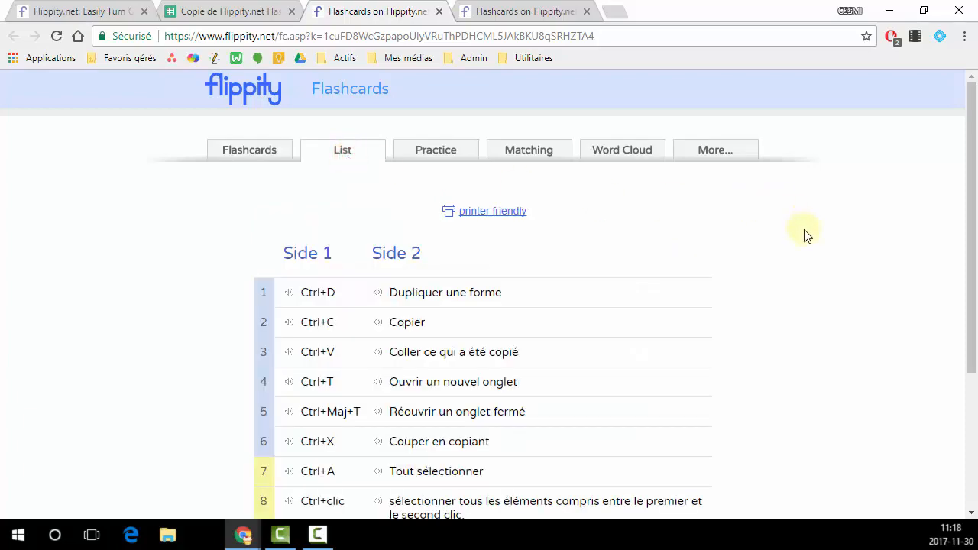
scroll(810, 237, "down", 3)
scroll(812, 240, "up", 3)
In Practice mode, shuffle the questions, use side 2 as the prompt and answer "Ouvrir un nouvel onglet" with Ctrl+T.
left_click(437, 157)
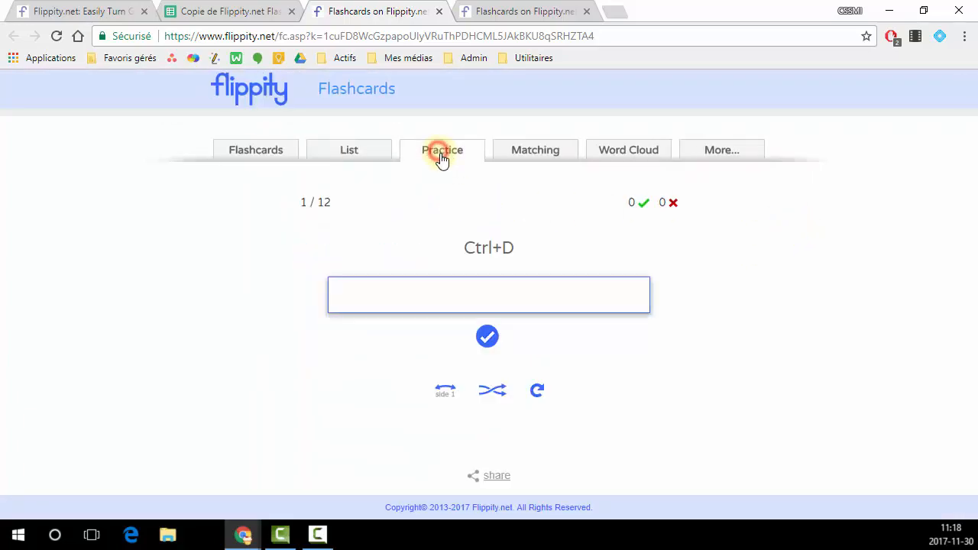
left_click(492, 390)
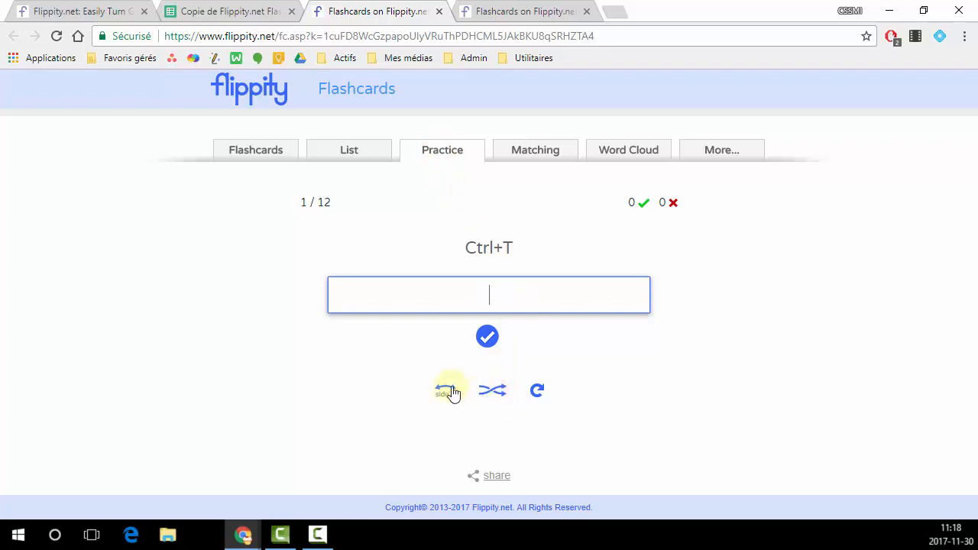
left_click(447, 391)
type("C")
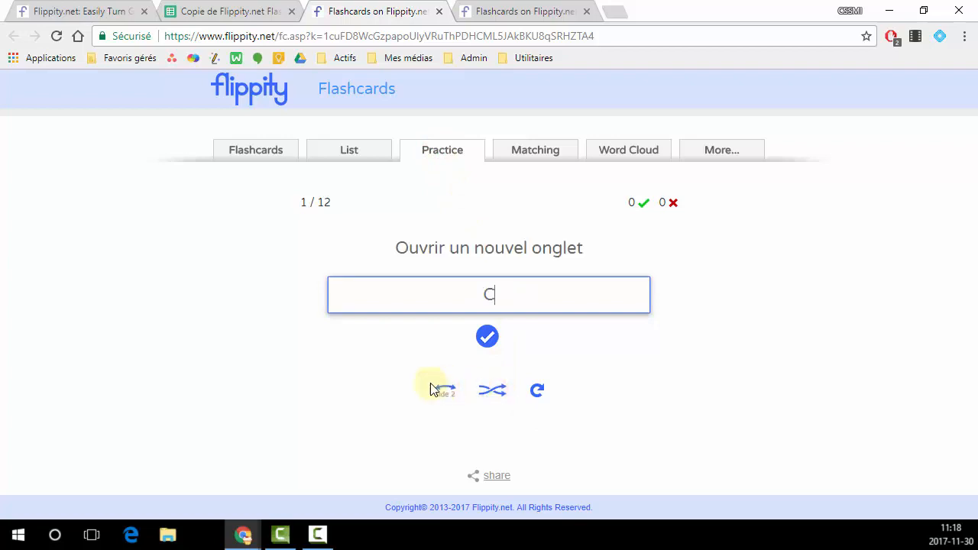
type("trl+T")
left_click(488, 337)
In the Matching game, pair Ctrl+X with "Couper en copiant".
left_click(534, 149)
left_click(388, 324)
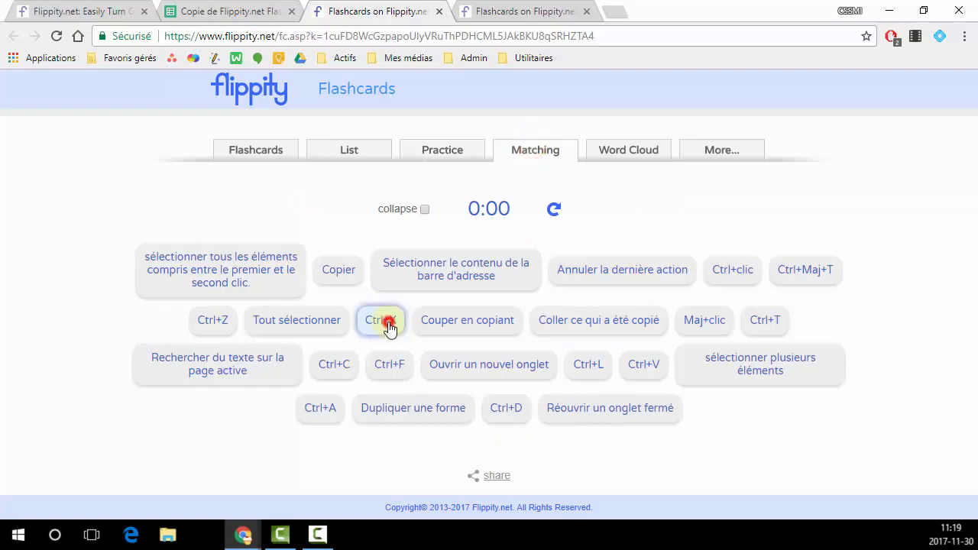
left_click(483, 327)
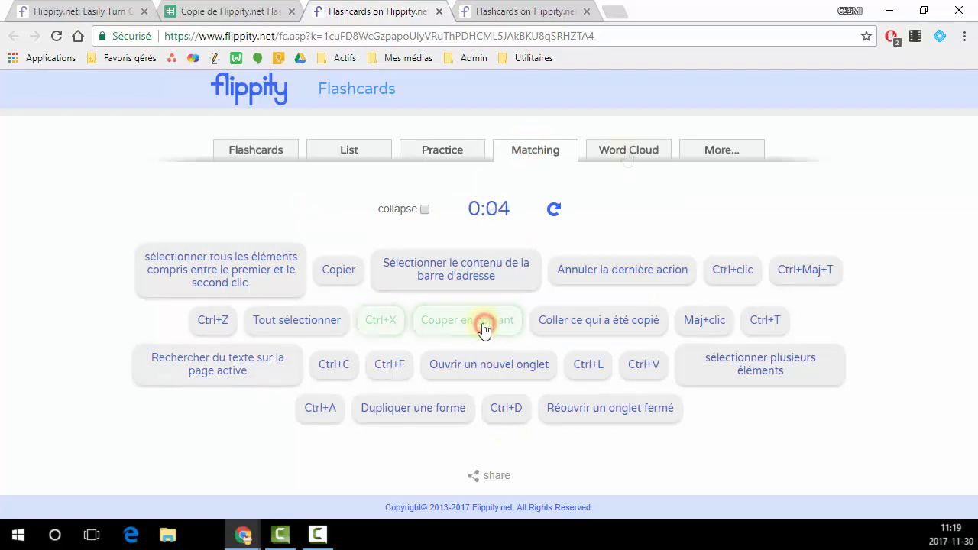
View the Word Cloud and the additional activities down to the Print Quiz options.
left_click(628, 151)
left_click(720, 157)
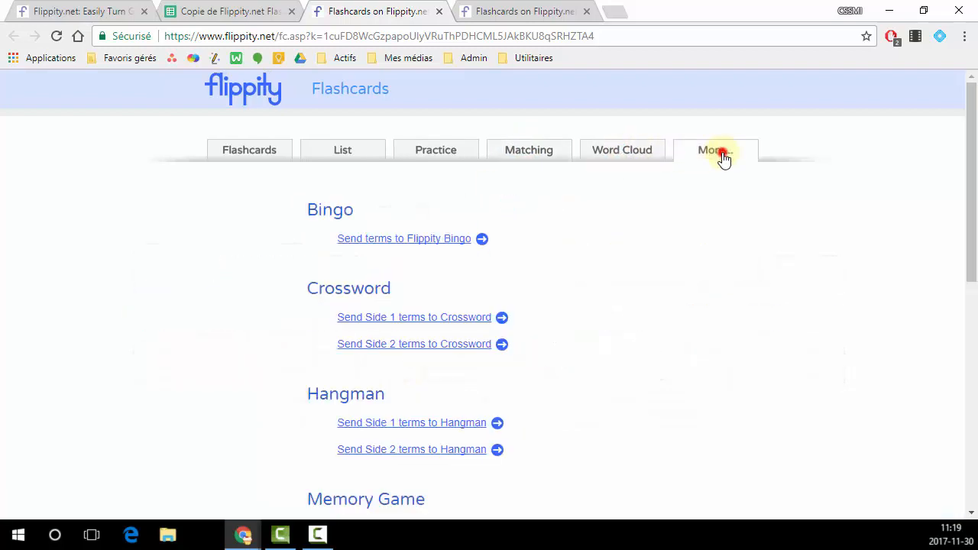
scroll(650, 229, "down", 2)
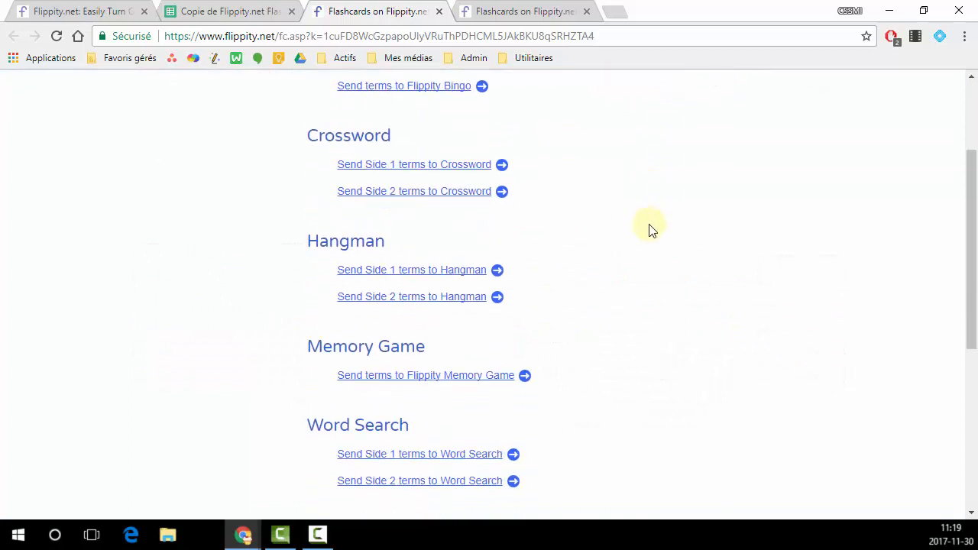
scroll(651, 229, "down", 5)
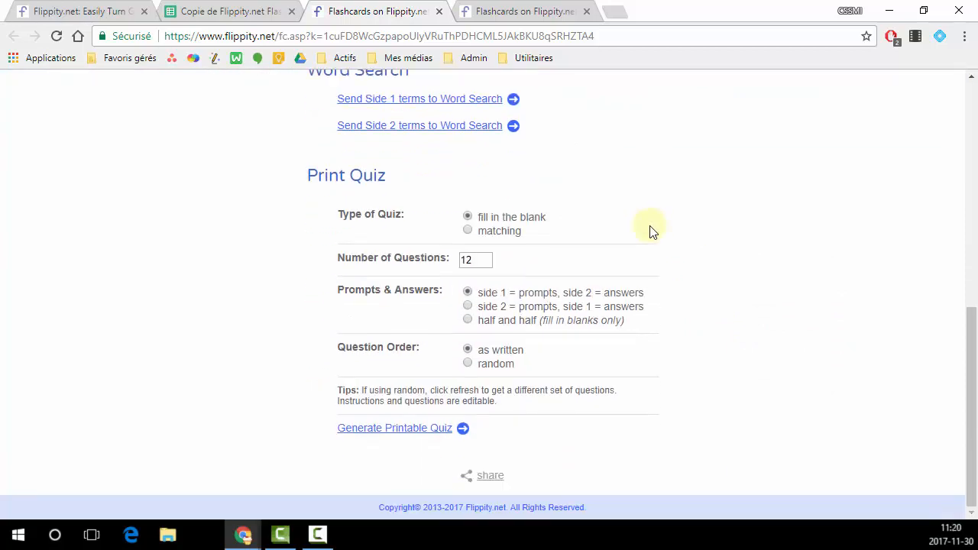
Generate a printable 12-question fill-in-the-blank quiz with the default options, and another with side 2 as prompts and random question order.
left_click(405, 430)
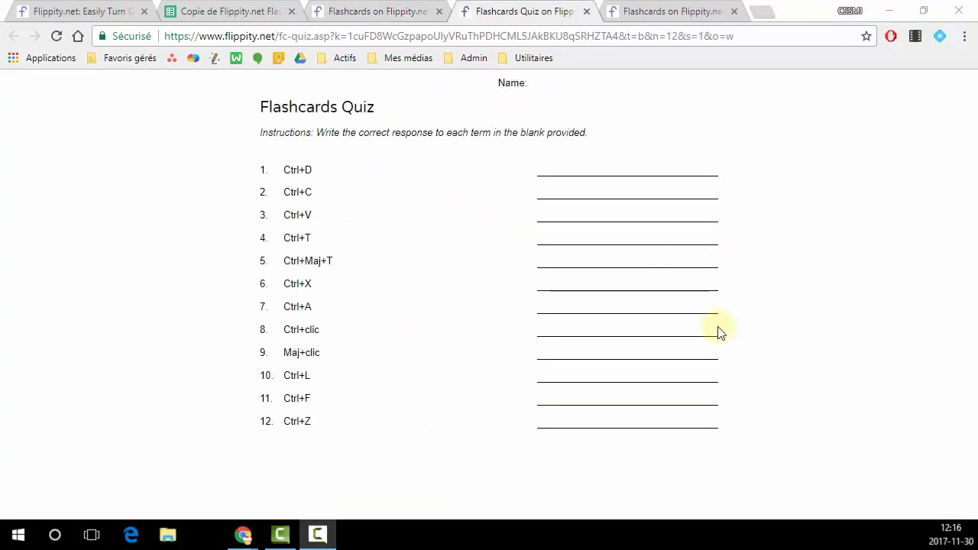
left_click(374, 11)
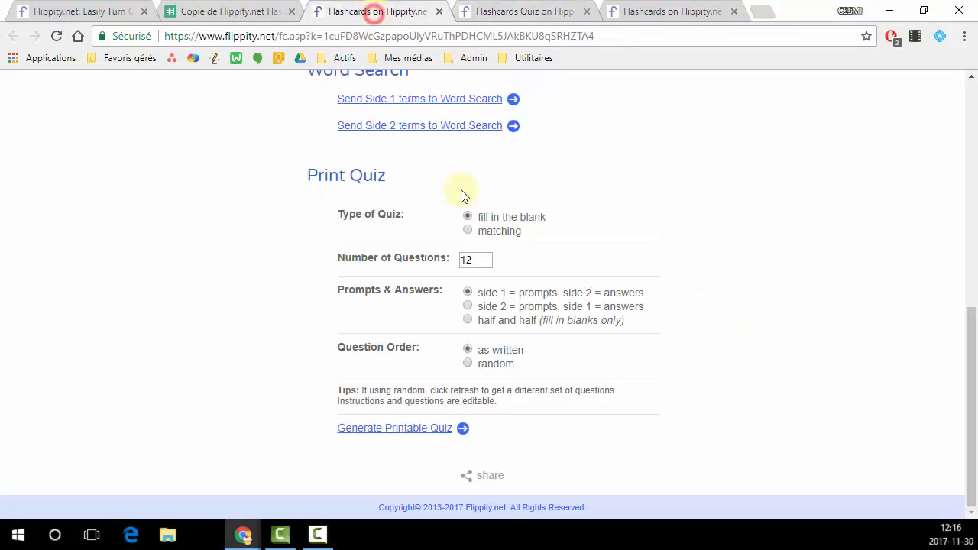
left_click(468, 305)
left_click(468, 364)
left_click(415, 430)
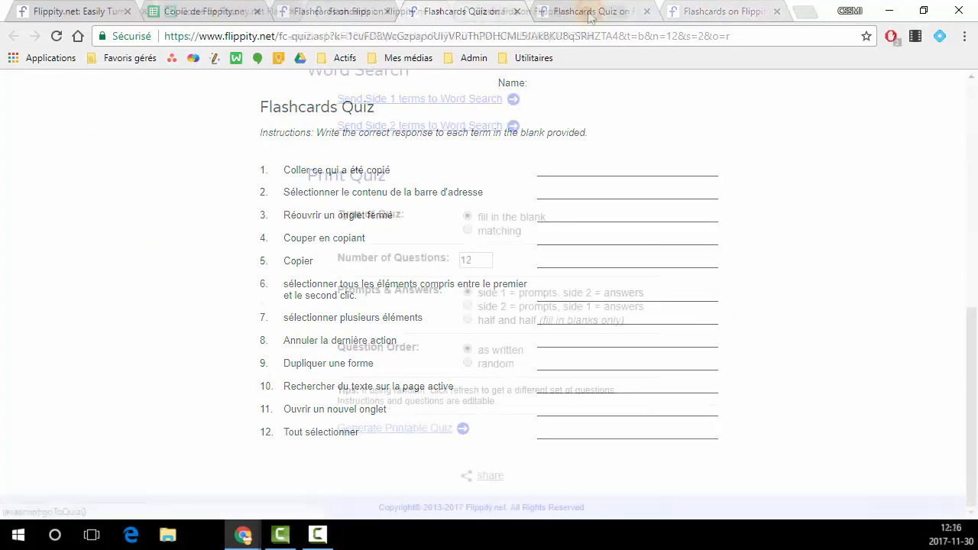
Send the terms to the Flippity Memory Game and turn over two of its cards.
scroll(707, 239, "up", 5)
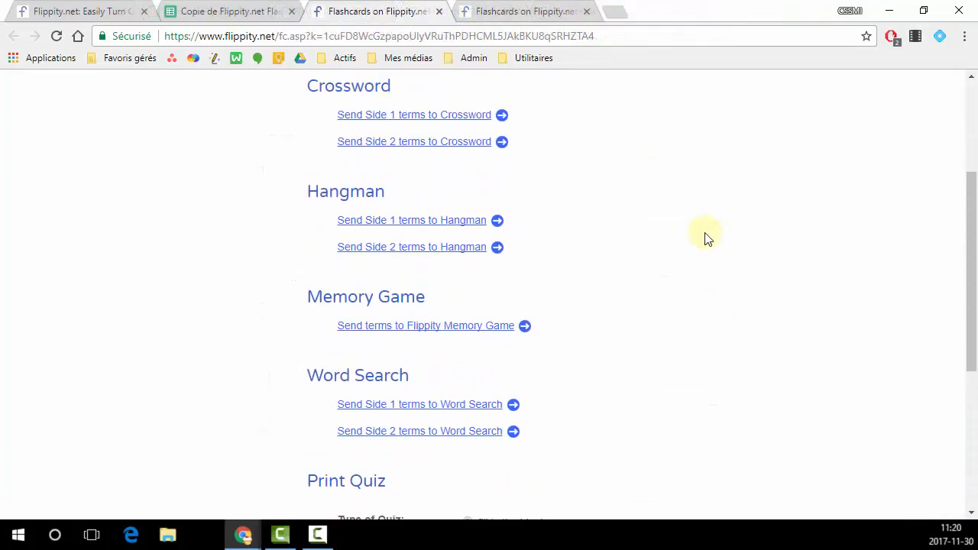
left_click(442, 325)
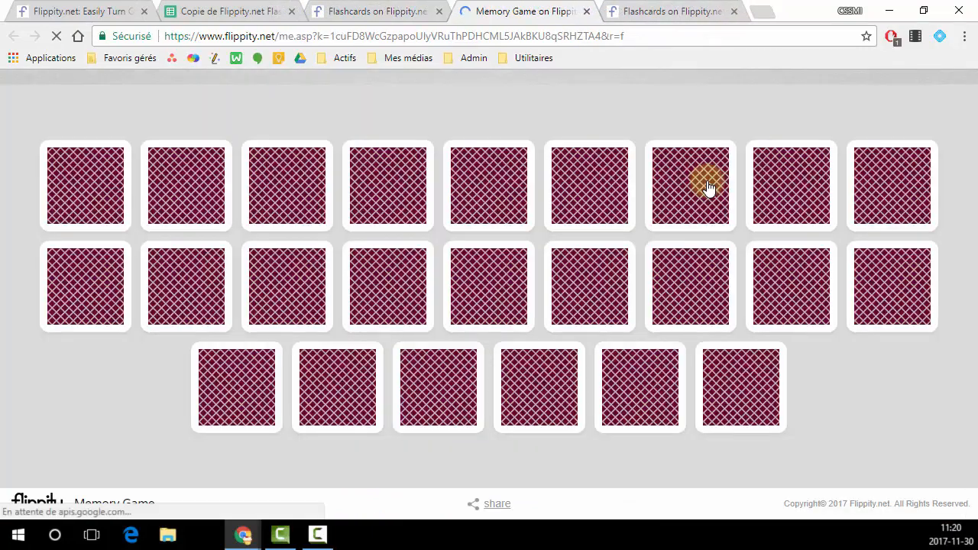
left_click(489, 196)
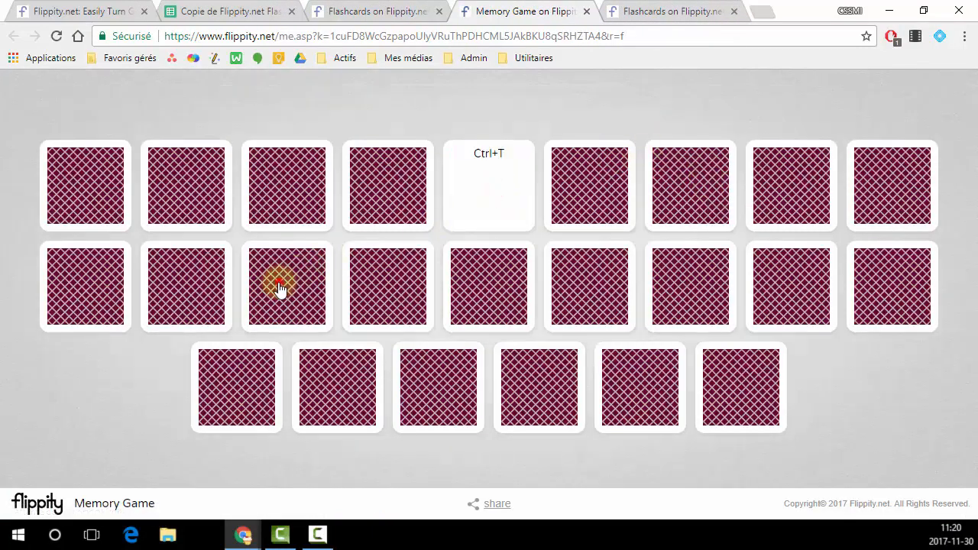
left_click(279, 286)
Return to the flashcards page and send the Side 1 terms to Crossword.
left_click(367, 19)
scroll(569, 243, "up", 2)
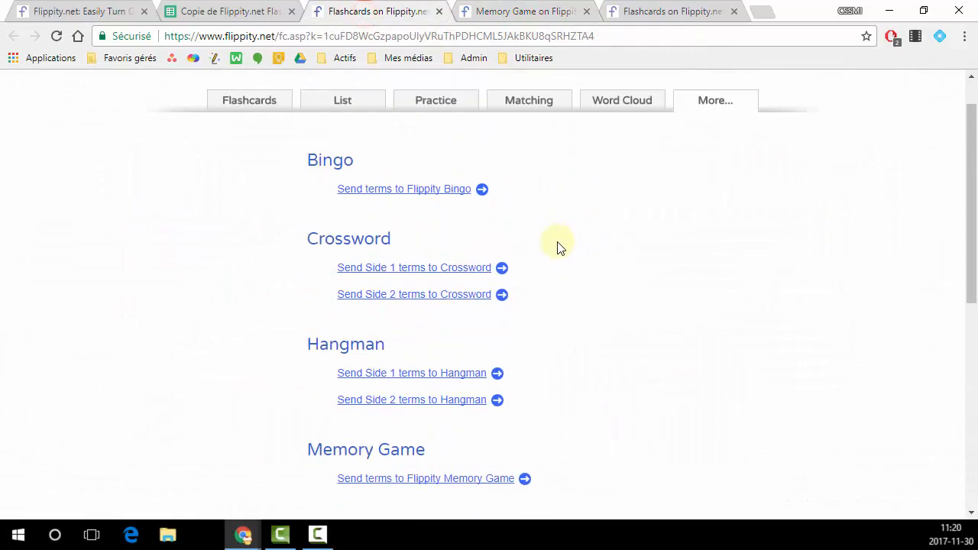
left_click(450, 269)
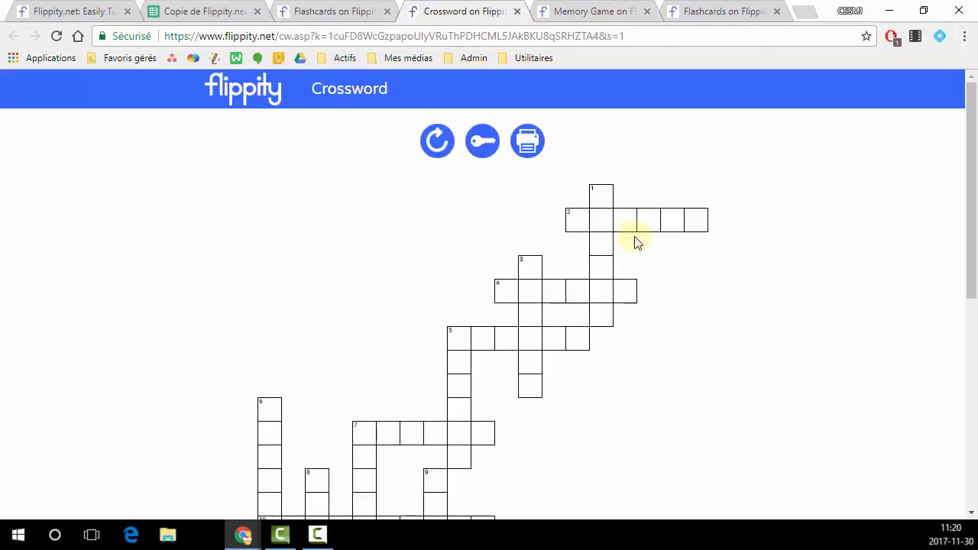